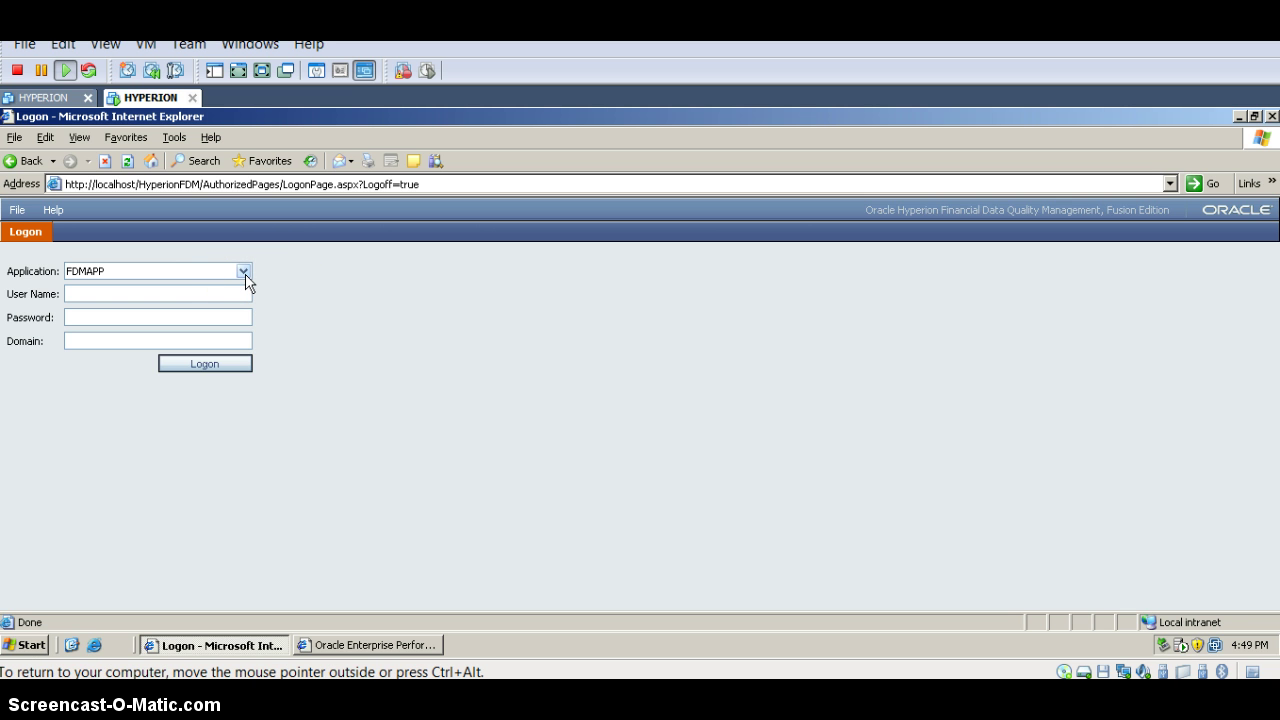
- Select <New Application> on the FDM logon form and enter the administrator user name and password
click(245, 273)
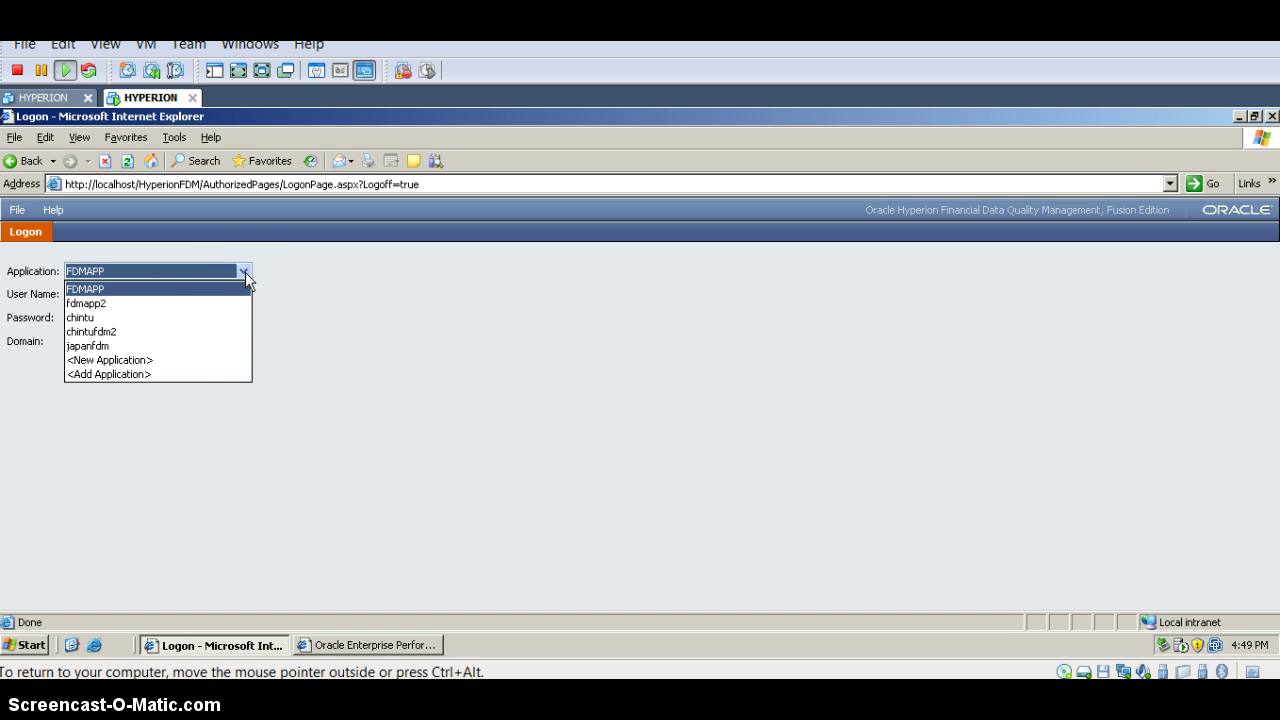
click(166, 360)
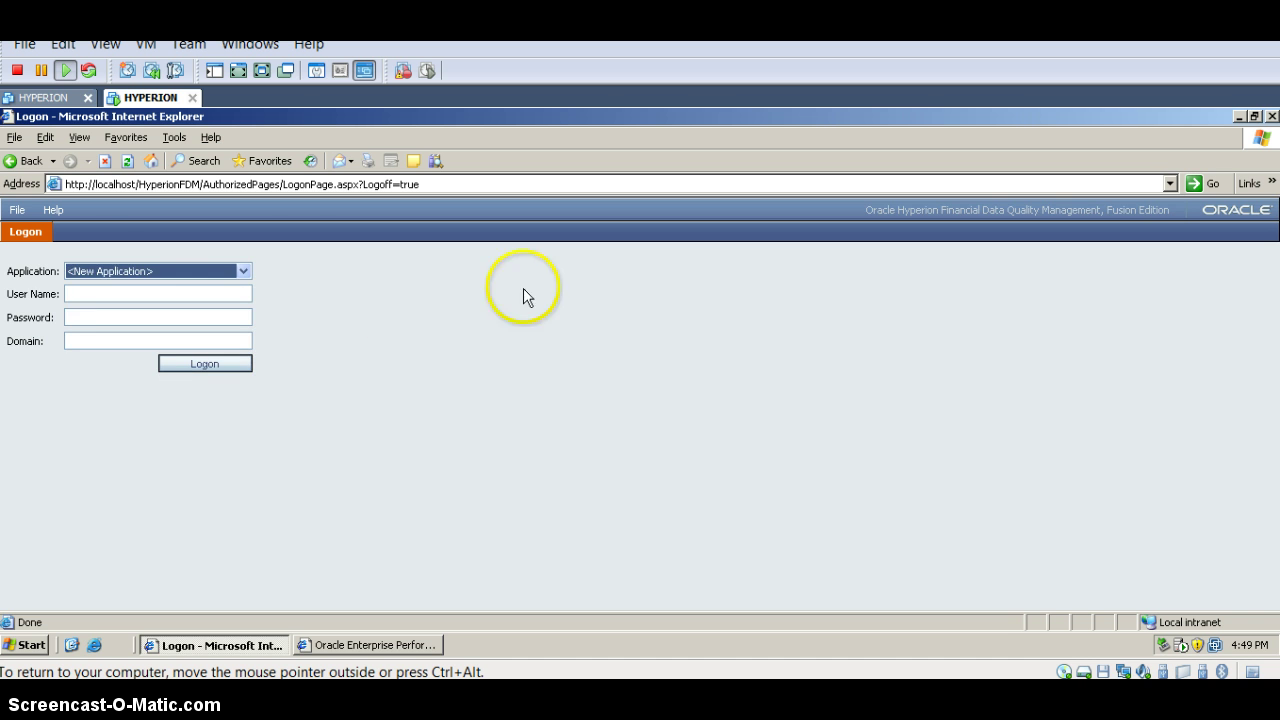
click(82, 291)
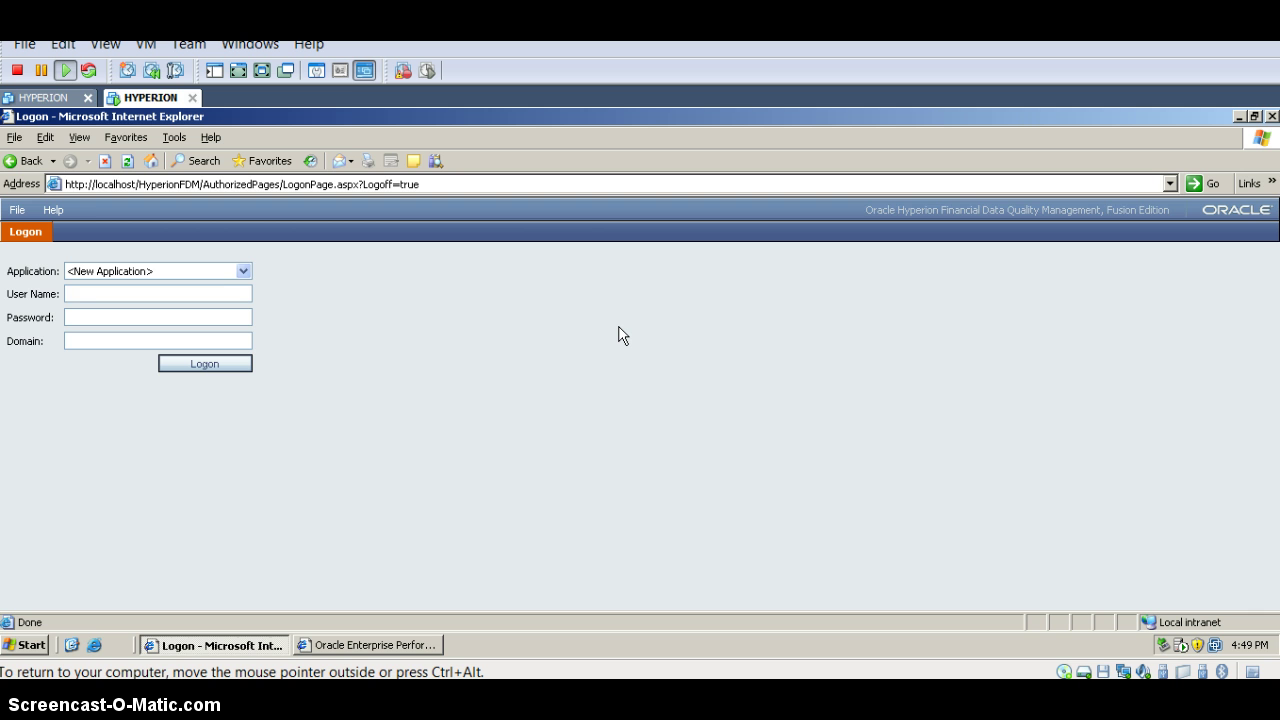
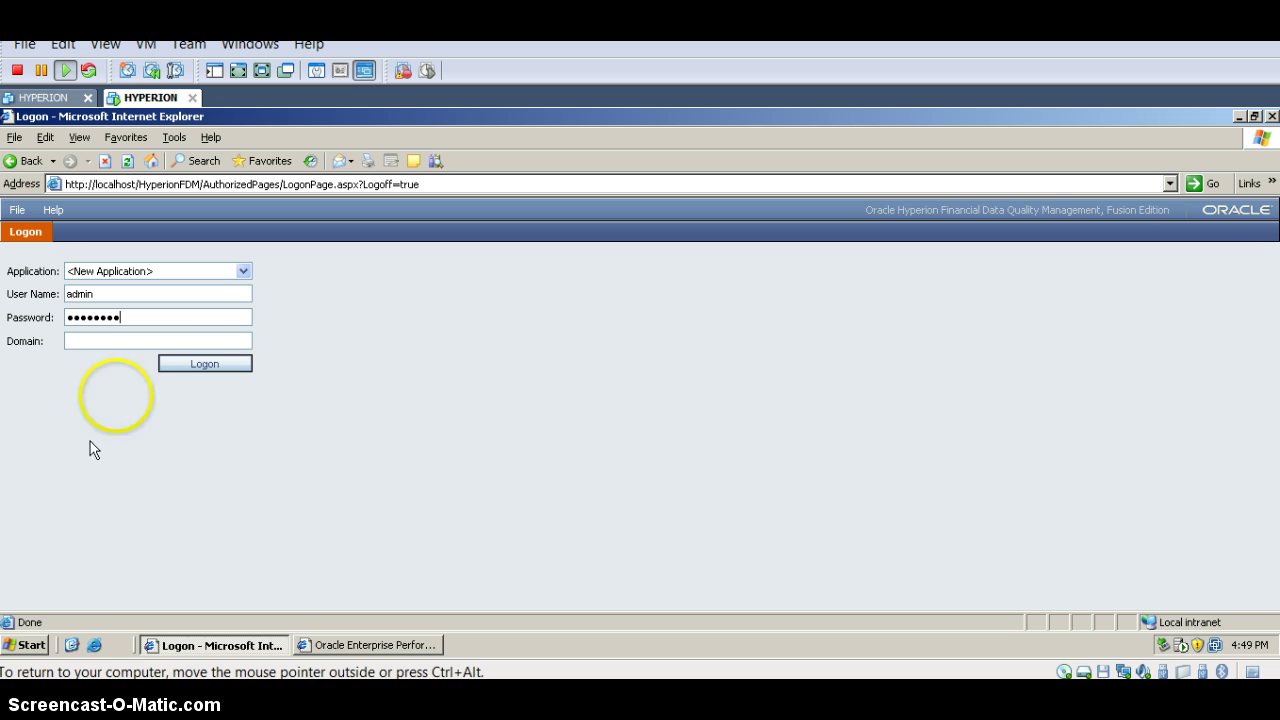
- Submit the New Application logon and wait for 'Logging on, please wait...' to appear
click(180, 364)
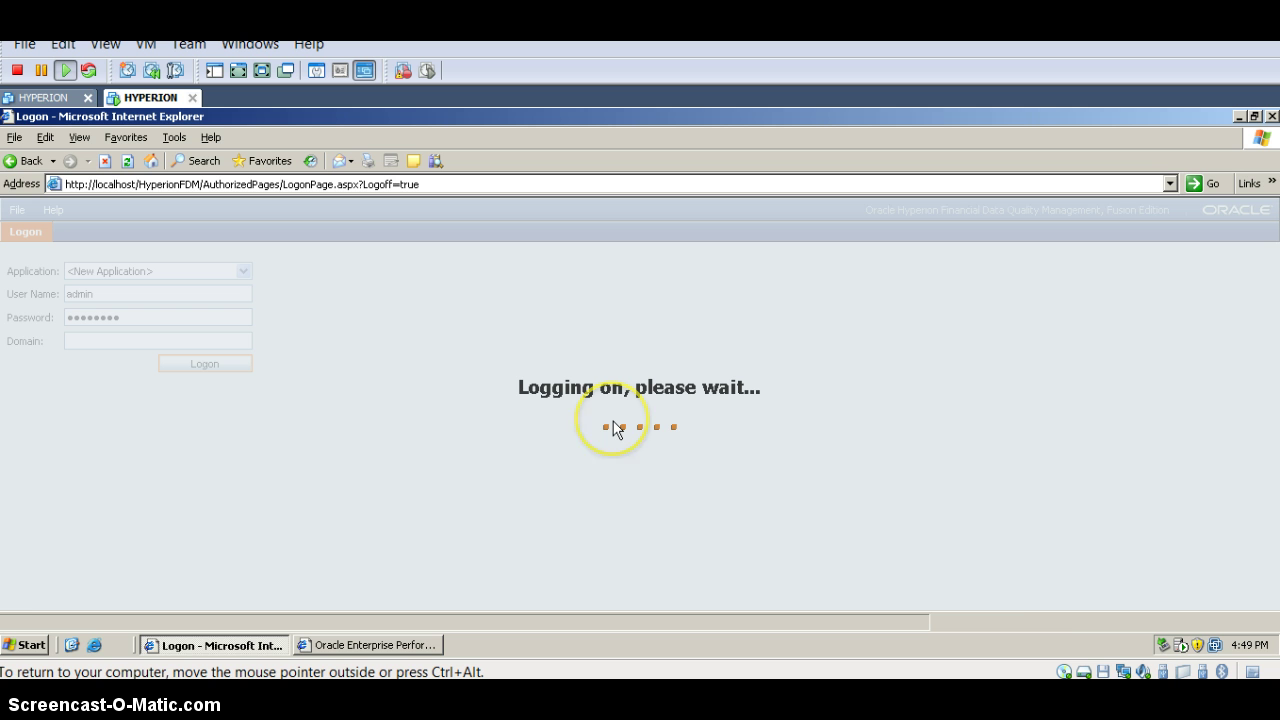
click(520, 460)
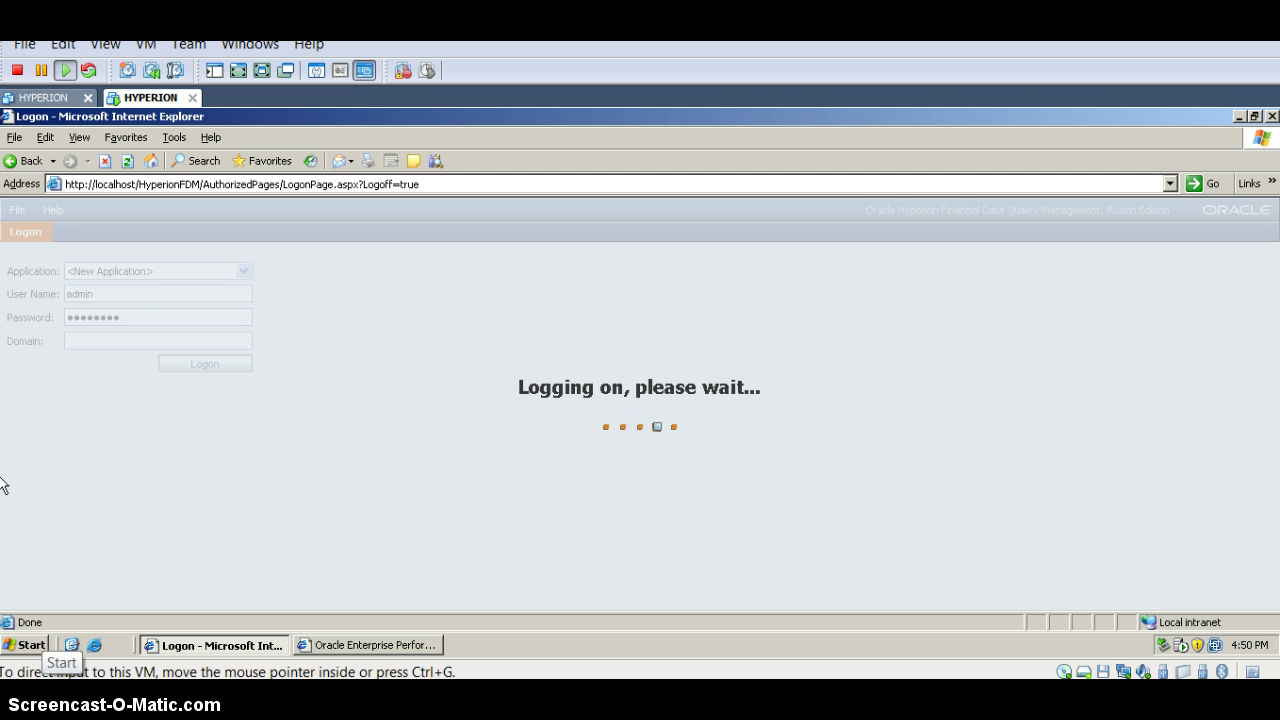
- Open and dismiss the Windows Start menu, then wait for the empty New Application window
key(super)
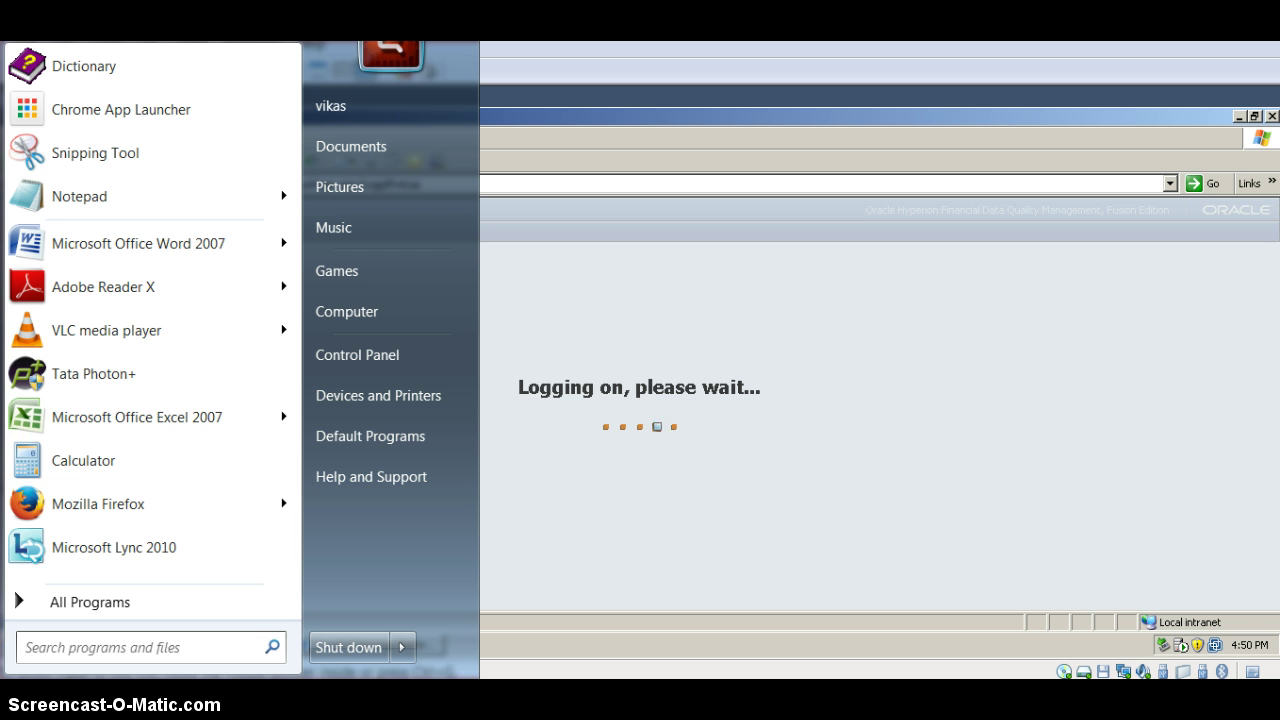
key(Escape)
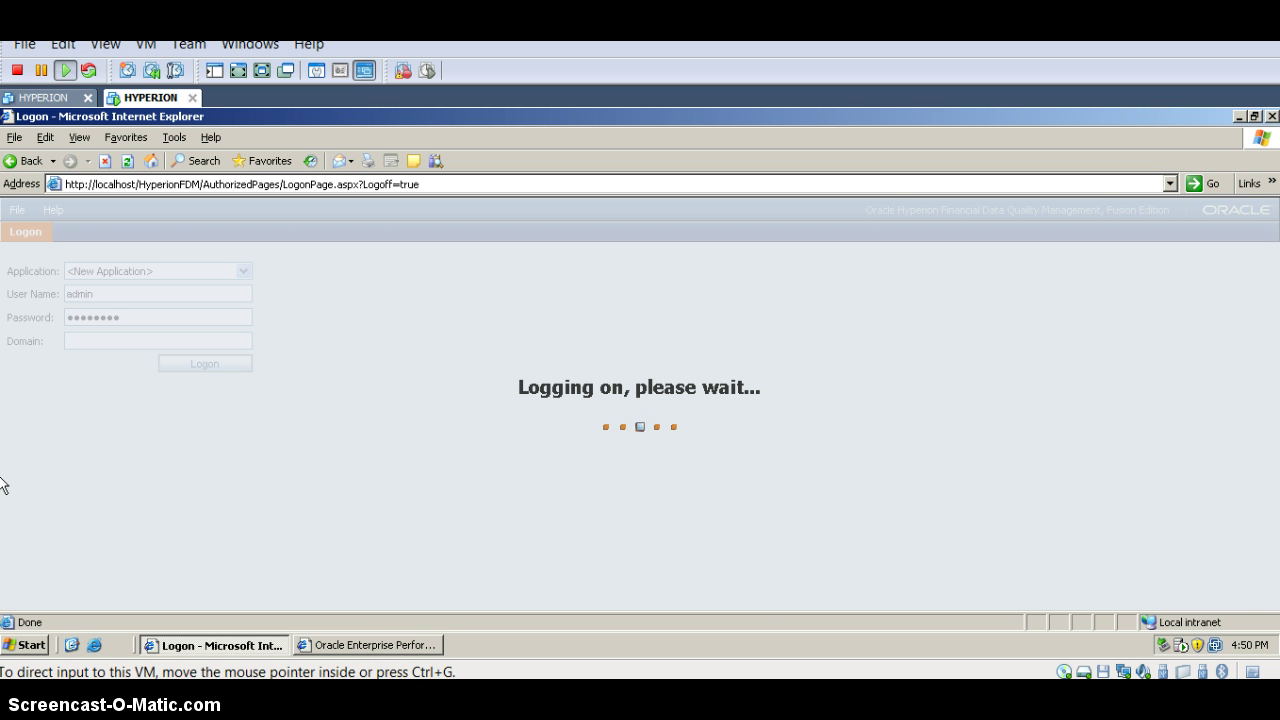
mouse_move(603, 715)
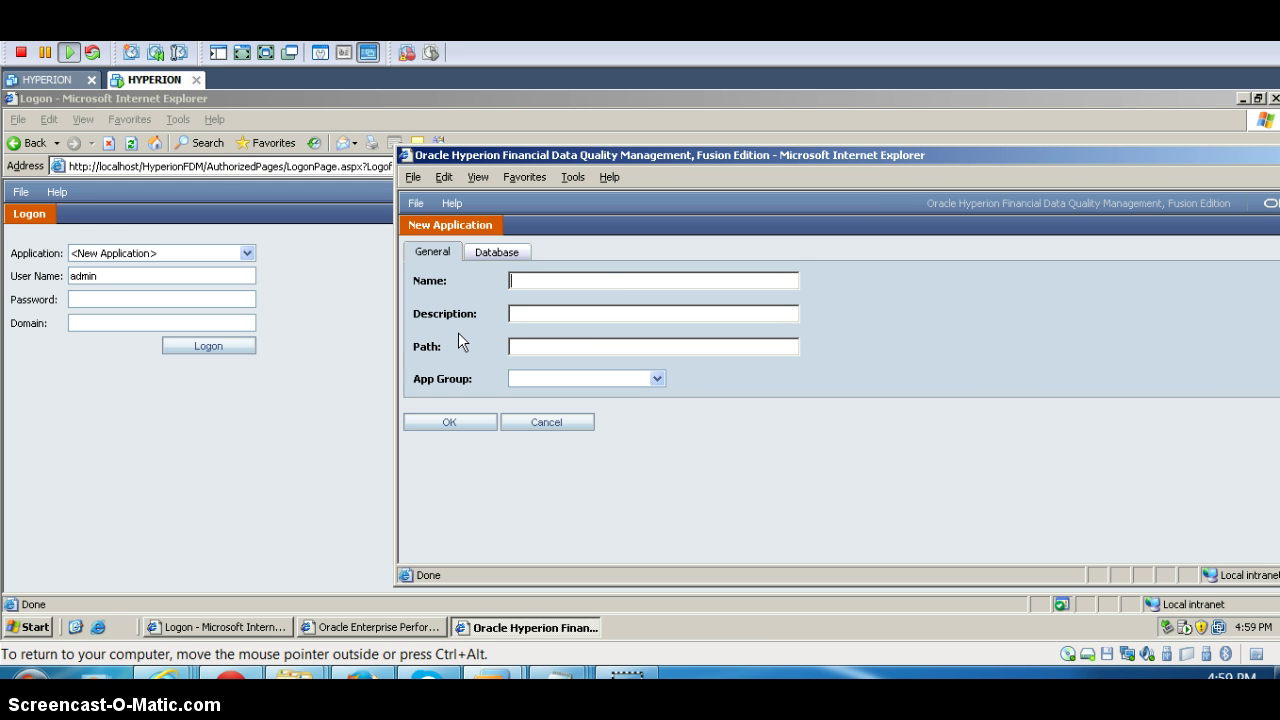
- Enter 'indtst' as the application Name and 'India FDM' as its Description
text(indtst)
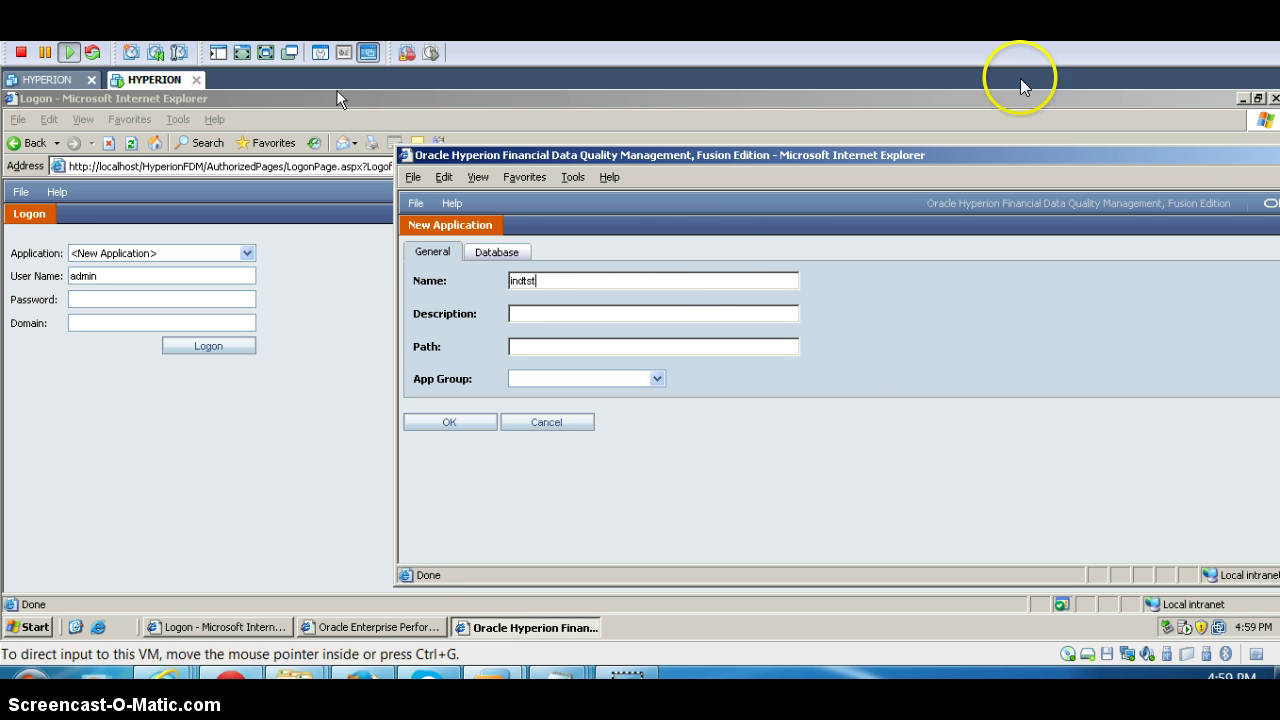
click(536, 313)
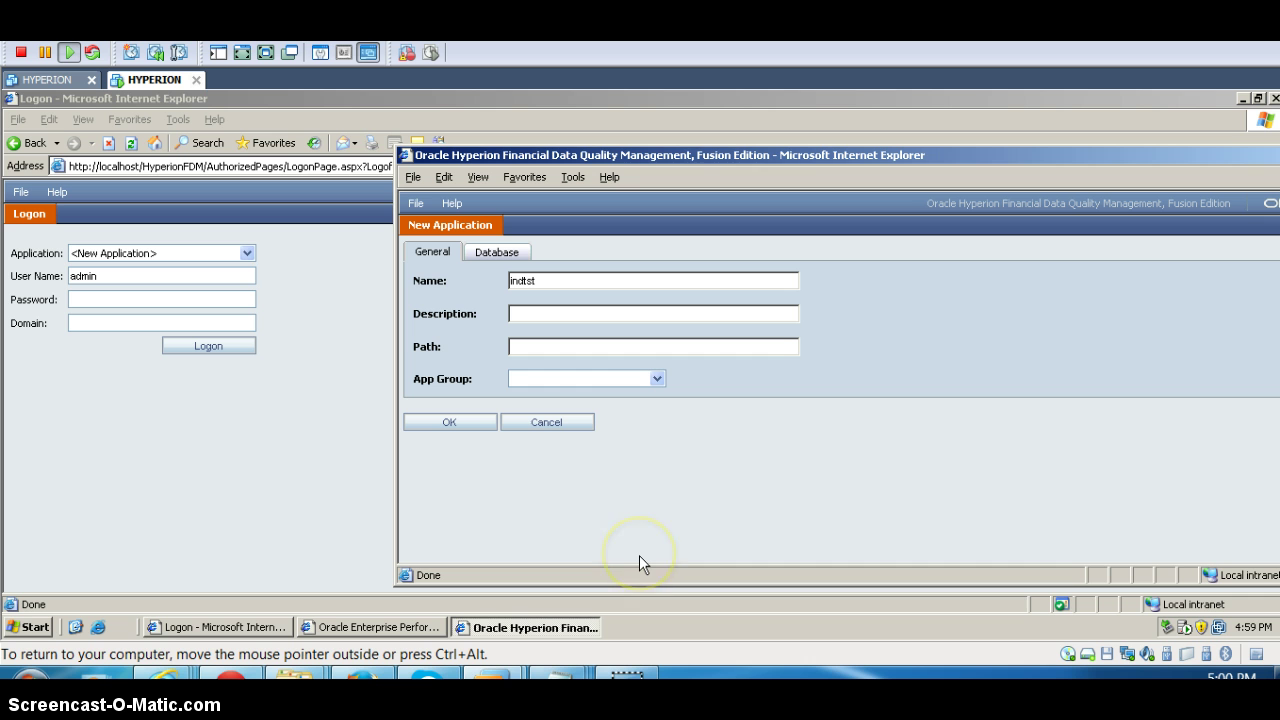
text(India FDM)
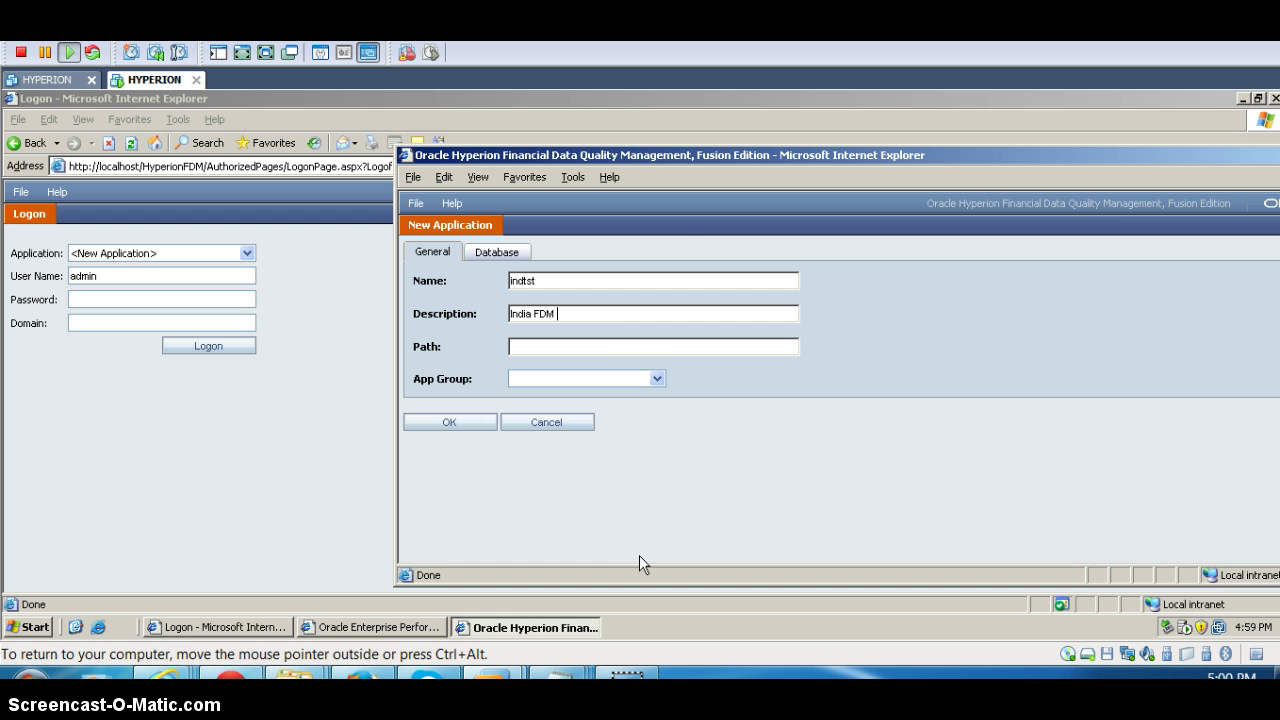
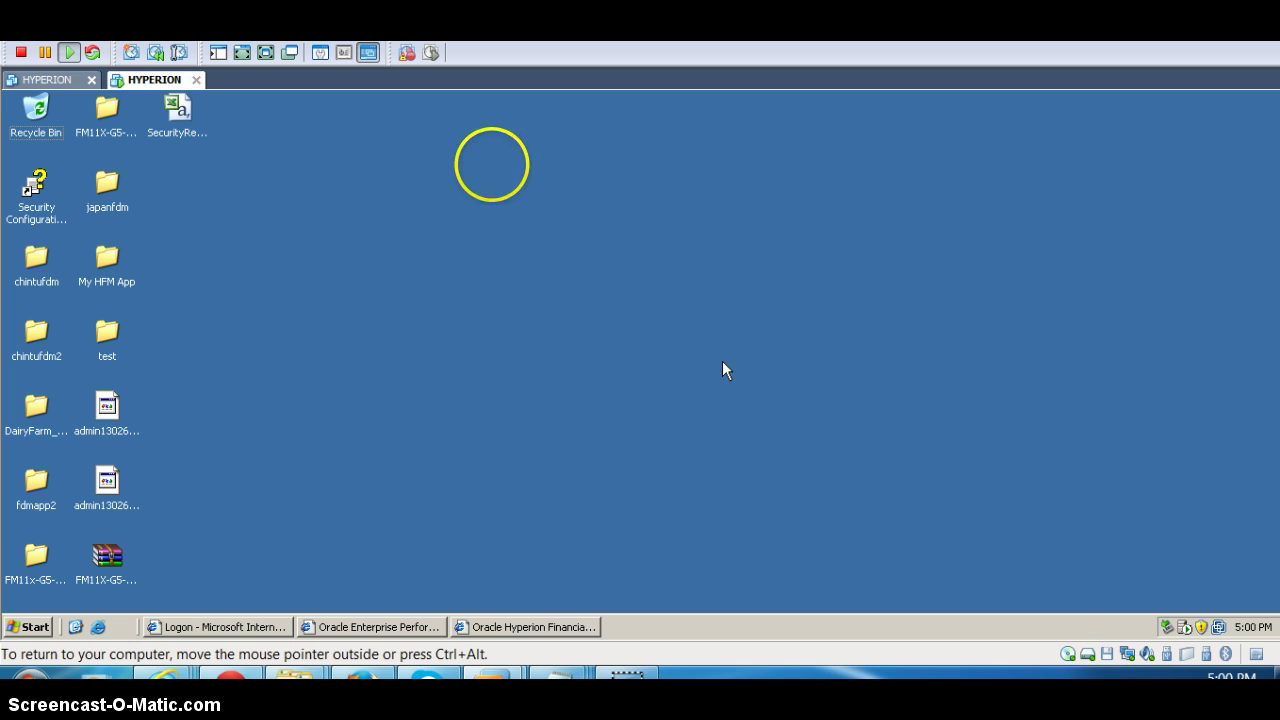
- Create a new desktop folder named Indtst
right_click(364, 239)
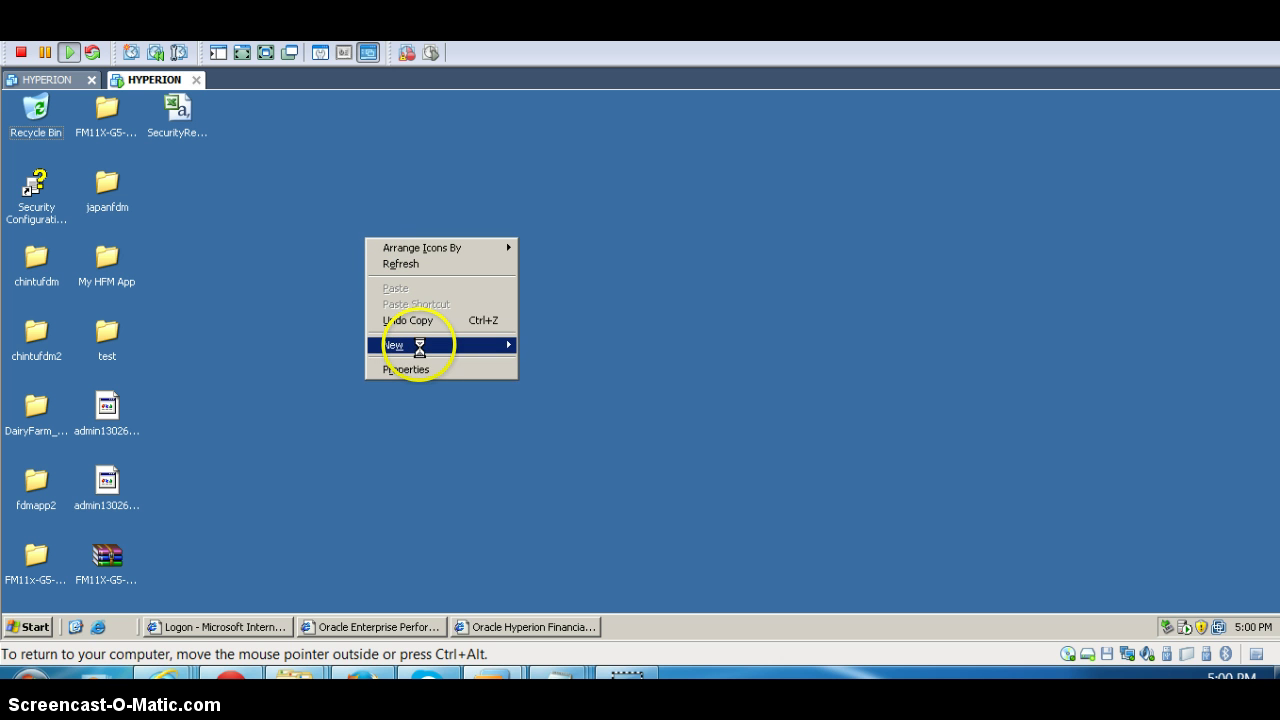
mouse_move(466, 352)
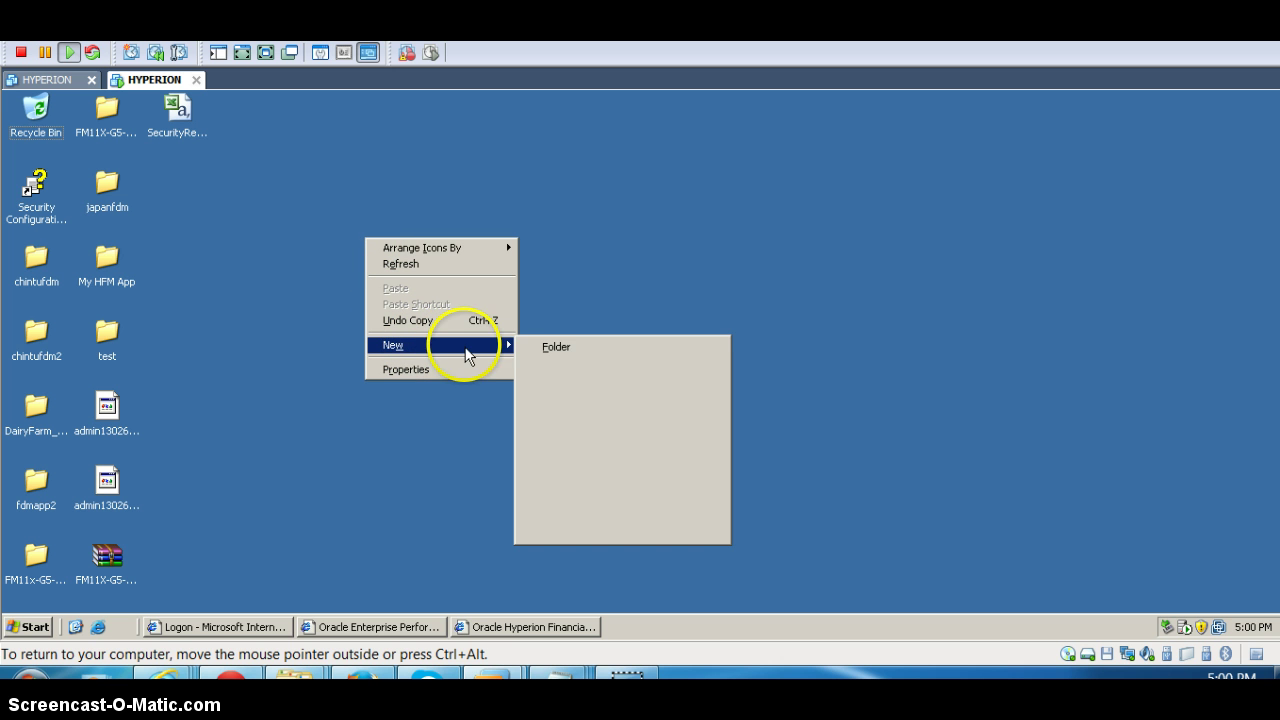
click(548, 347)
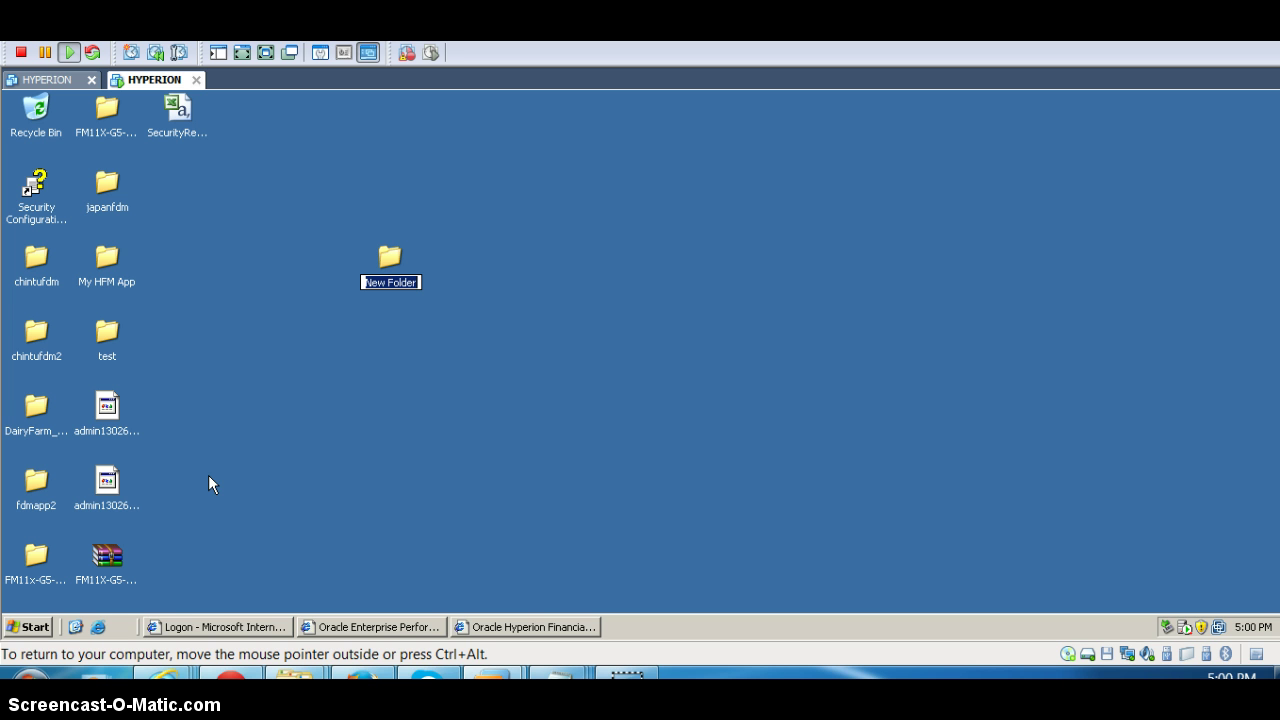
text(Indtst)
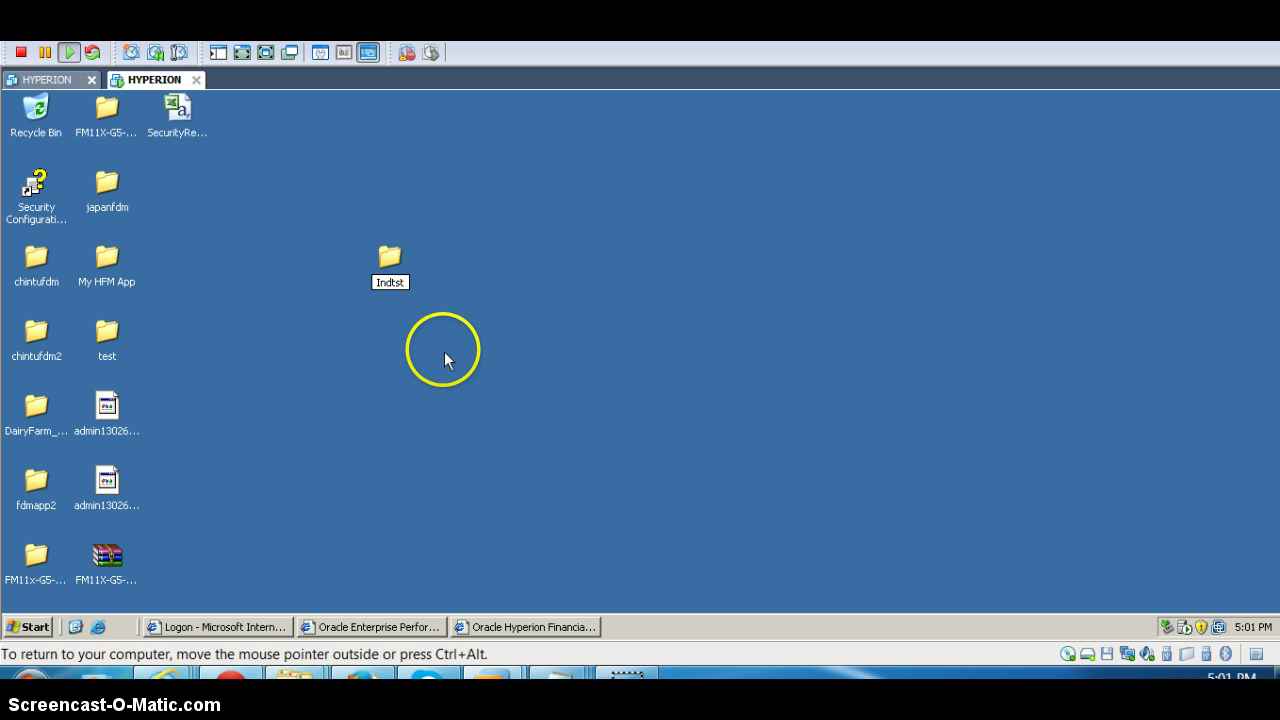
key(Return)
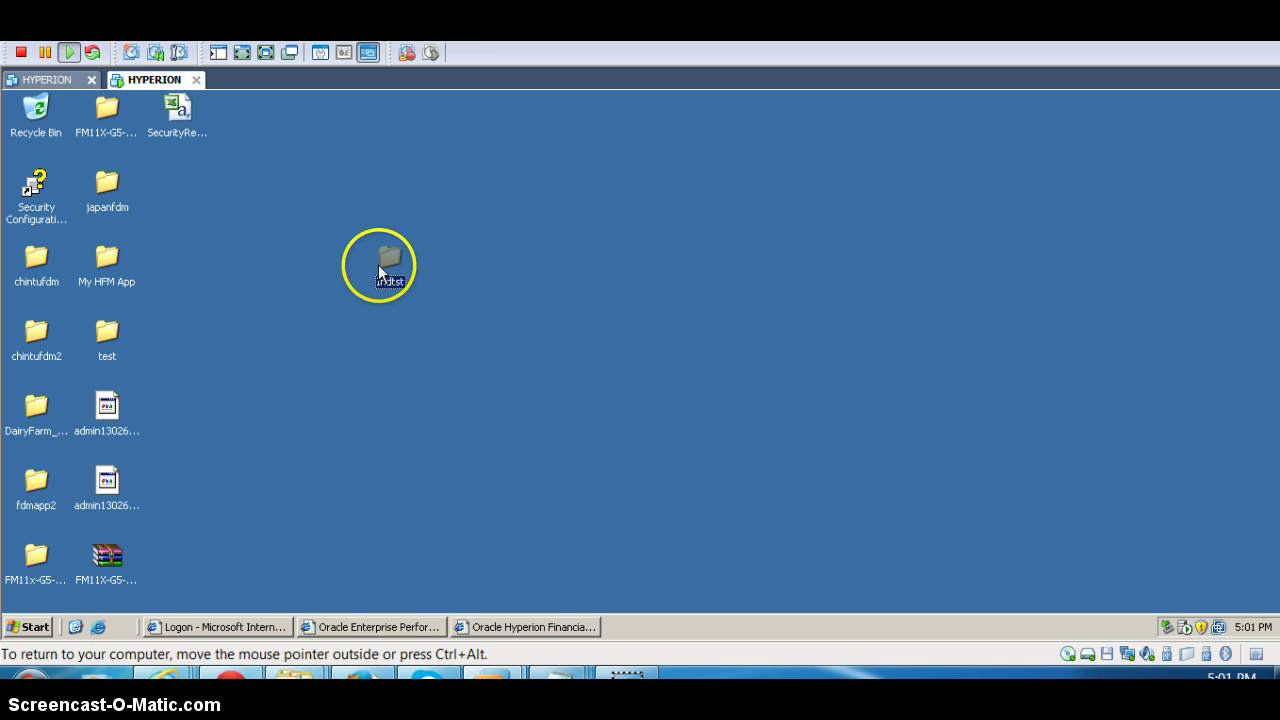
- Check the Indtst folder's location in its Properties
right_click(389, 282)
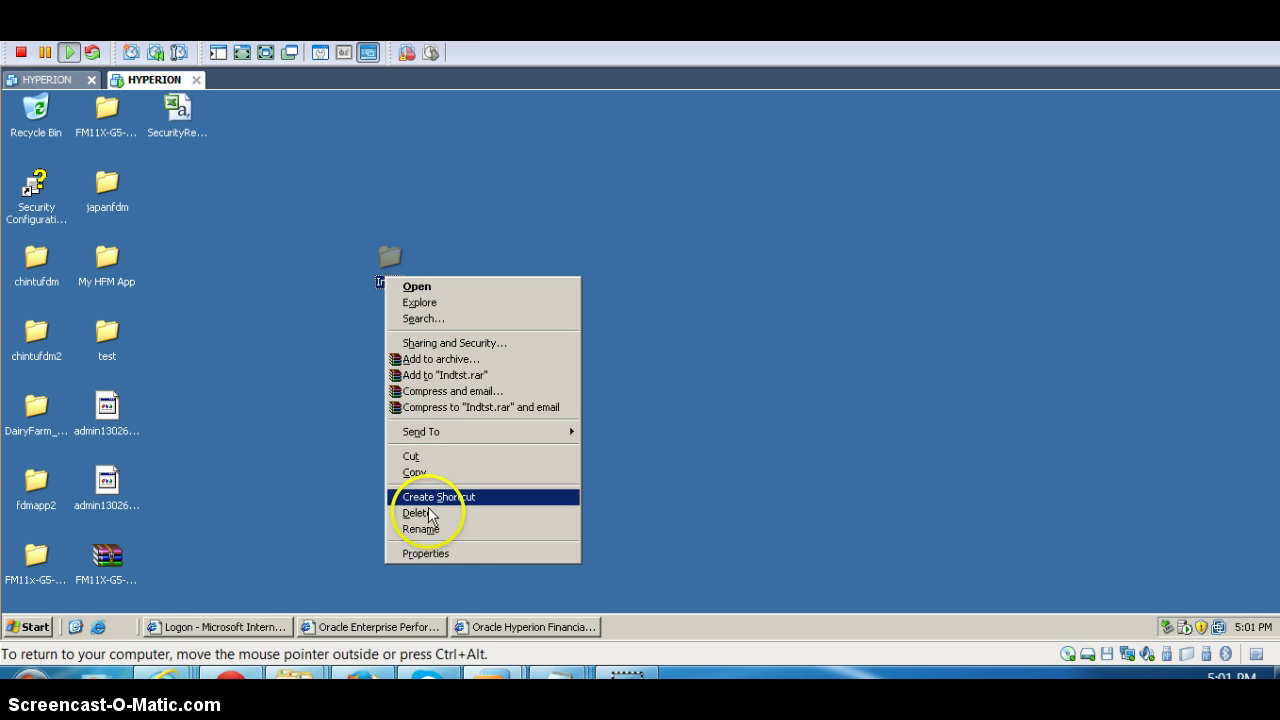
click(430, 553)
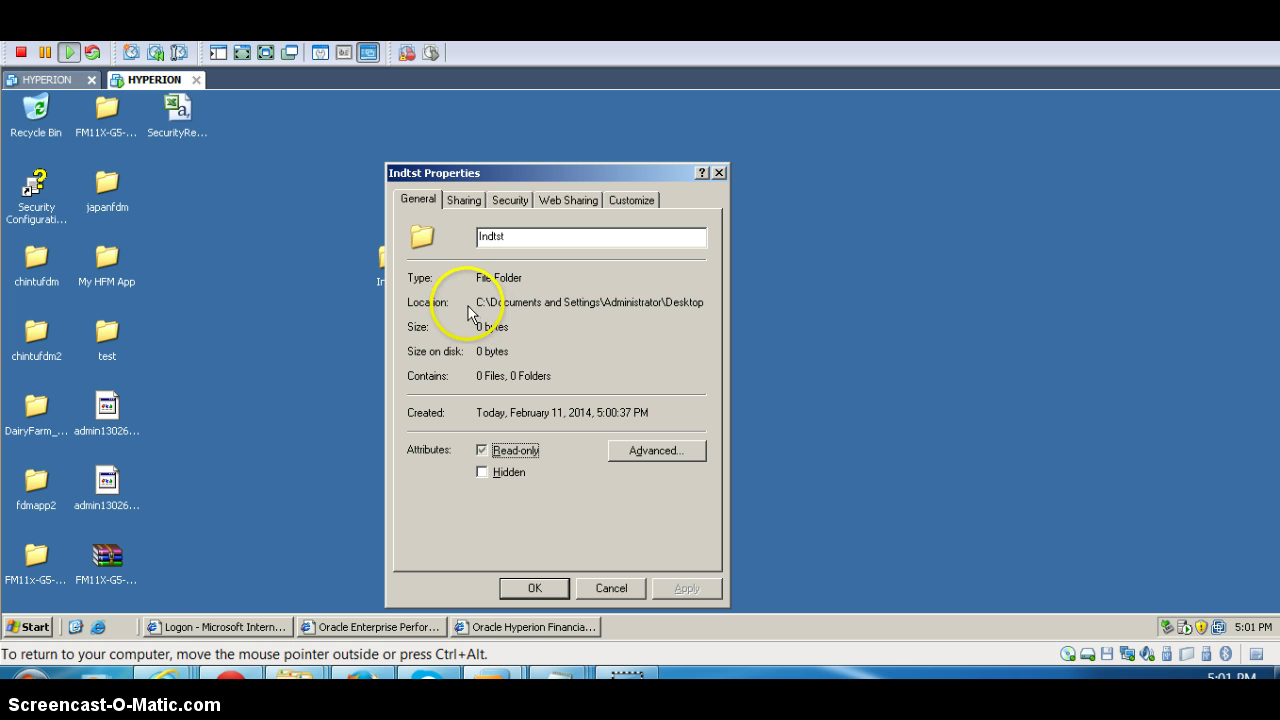
drag(469, 303, 717, 311)
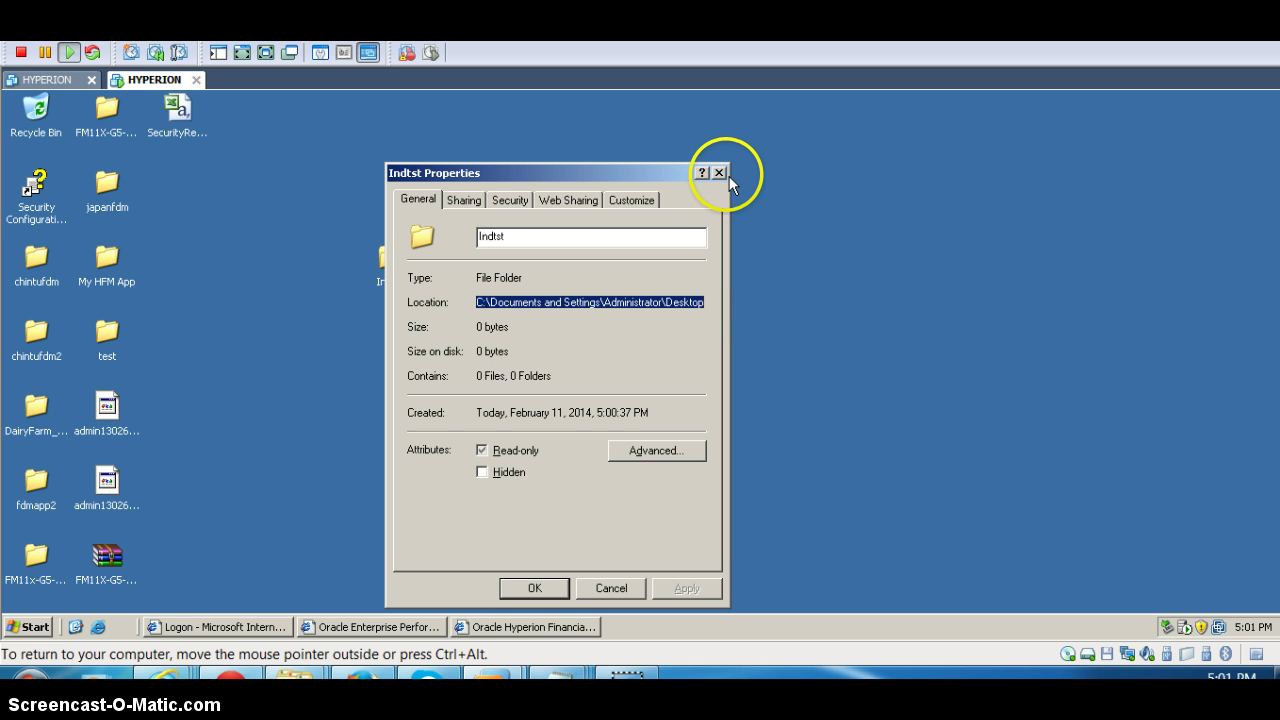
click(719, 174)
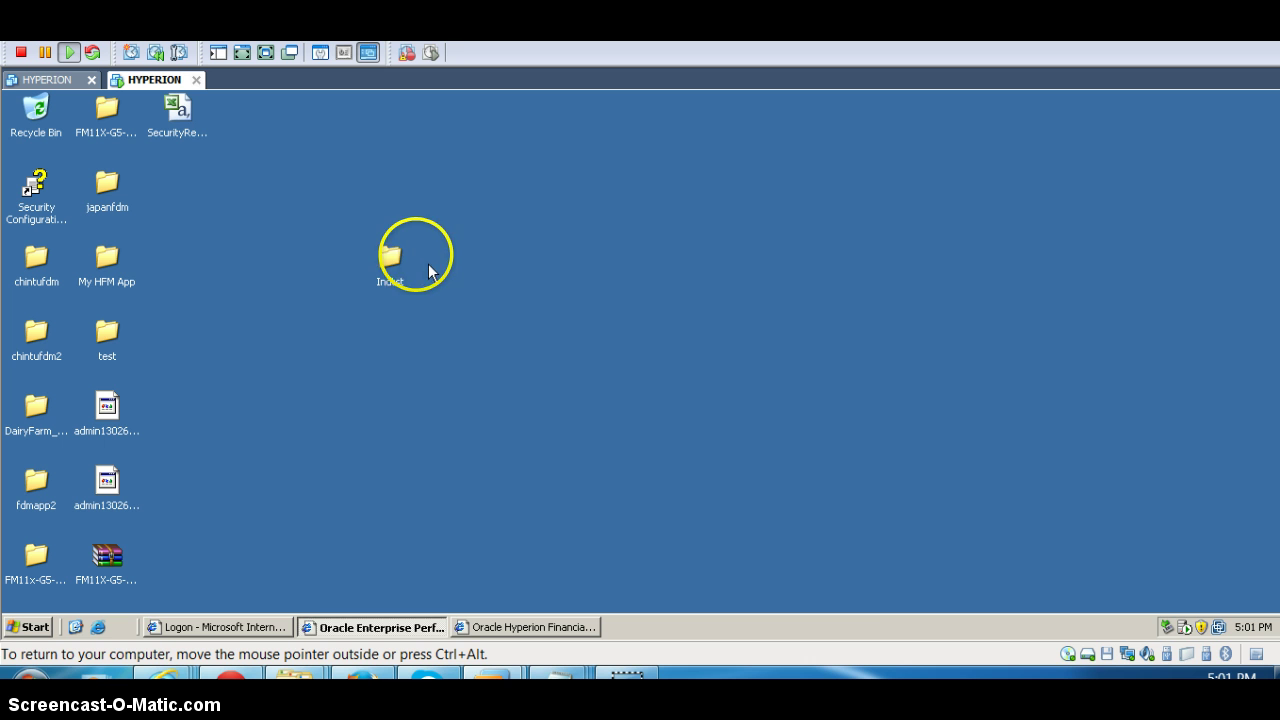
- Copy the Indtst folder's full path from its window's address bar
double_click(395, 260)
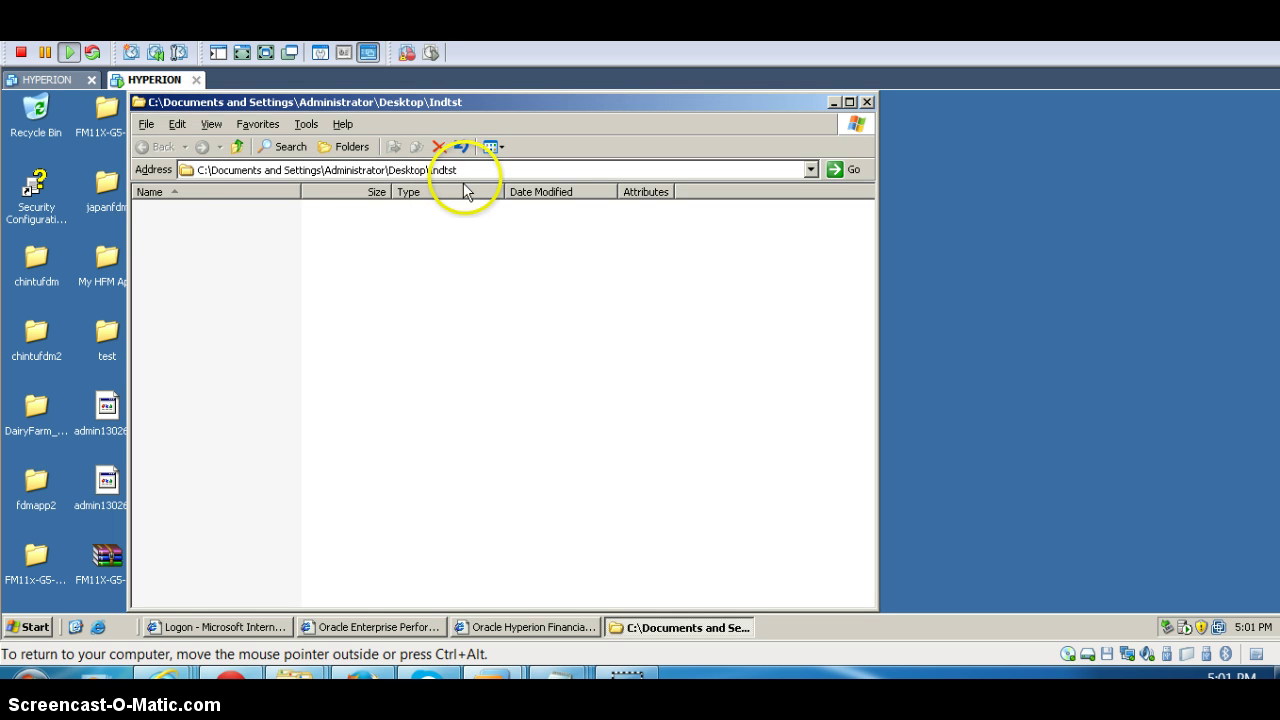
click(471, 172)
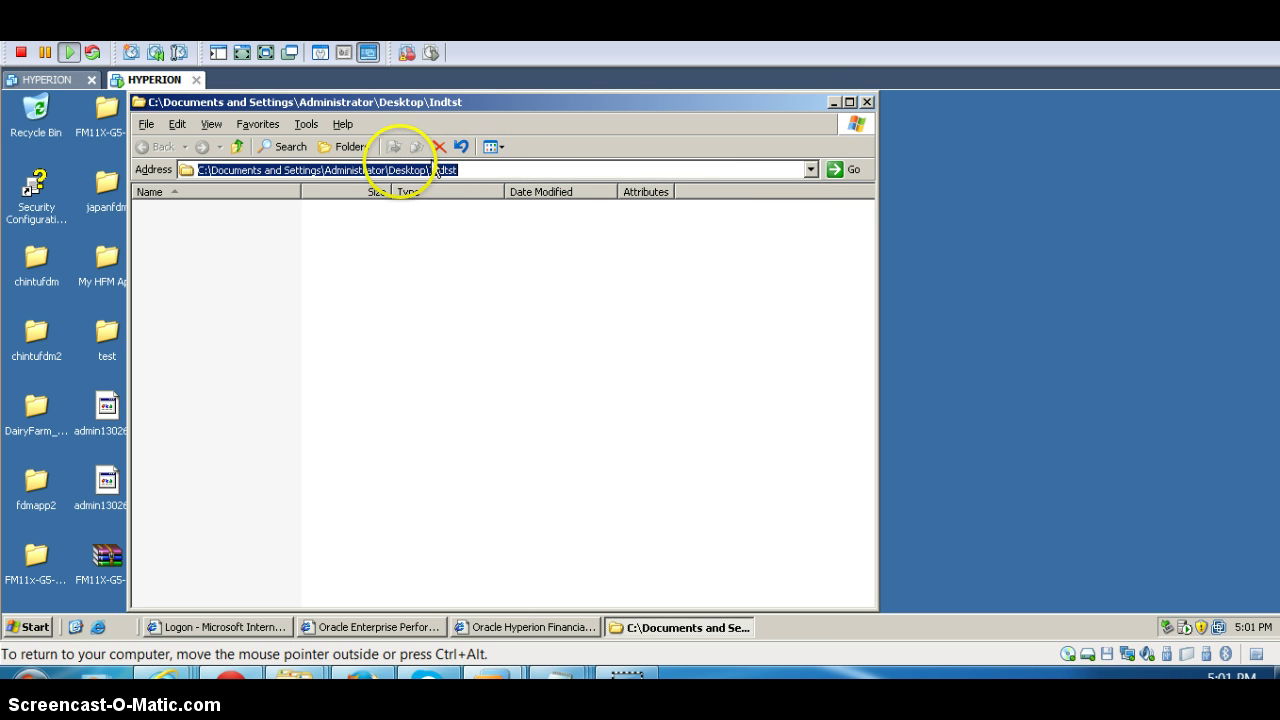
right_click(395, 165)
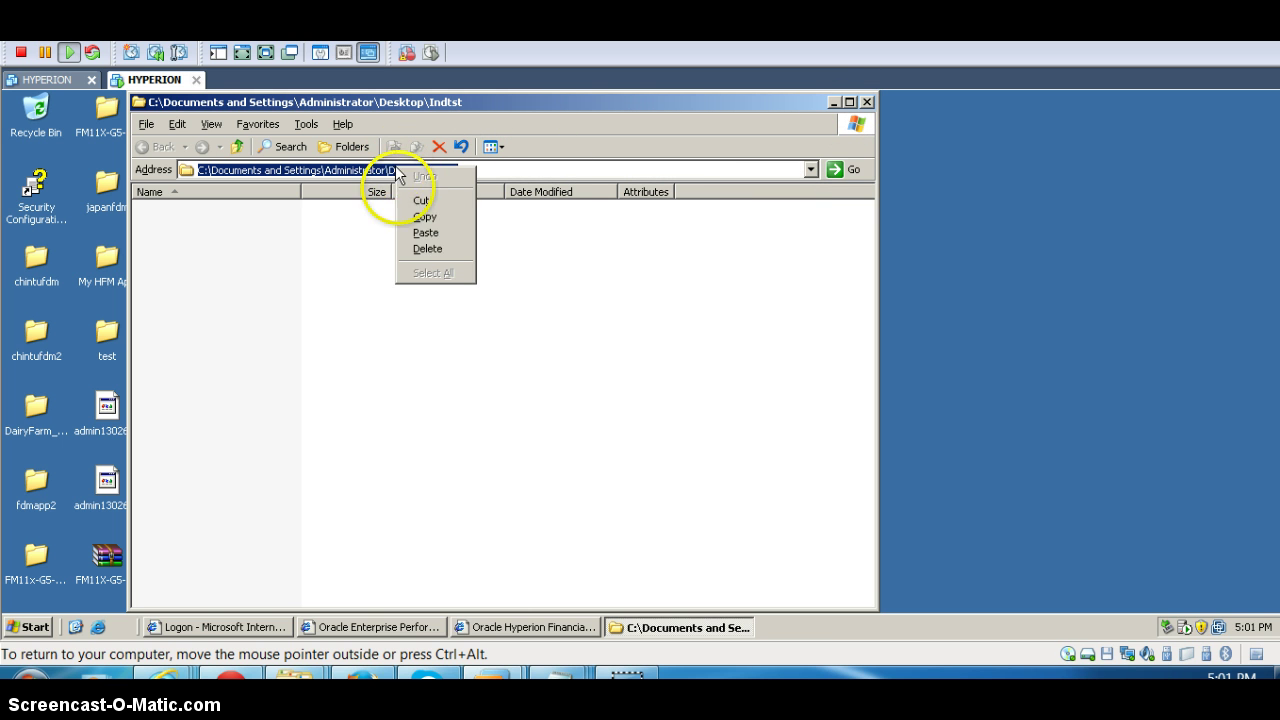
click(423, 214)
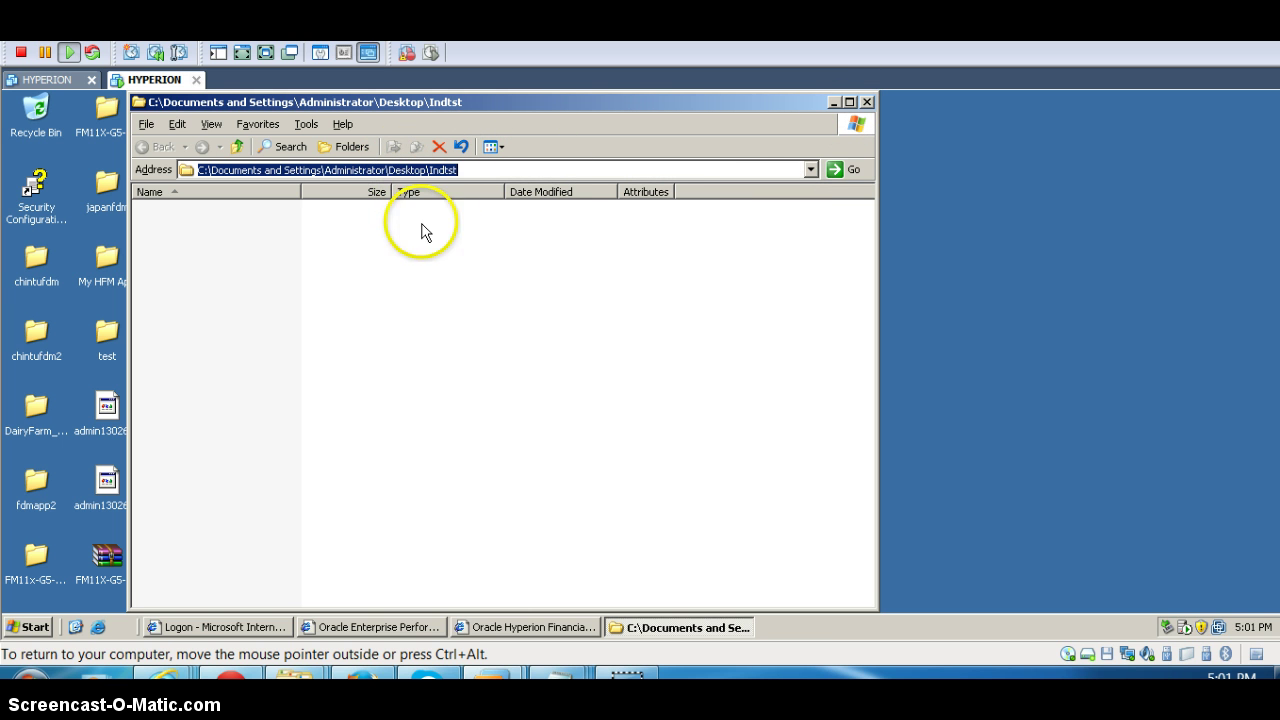
click(866, 103)
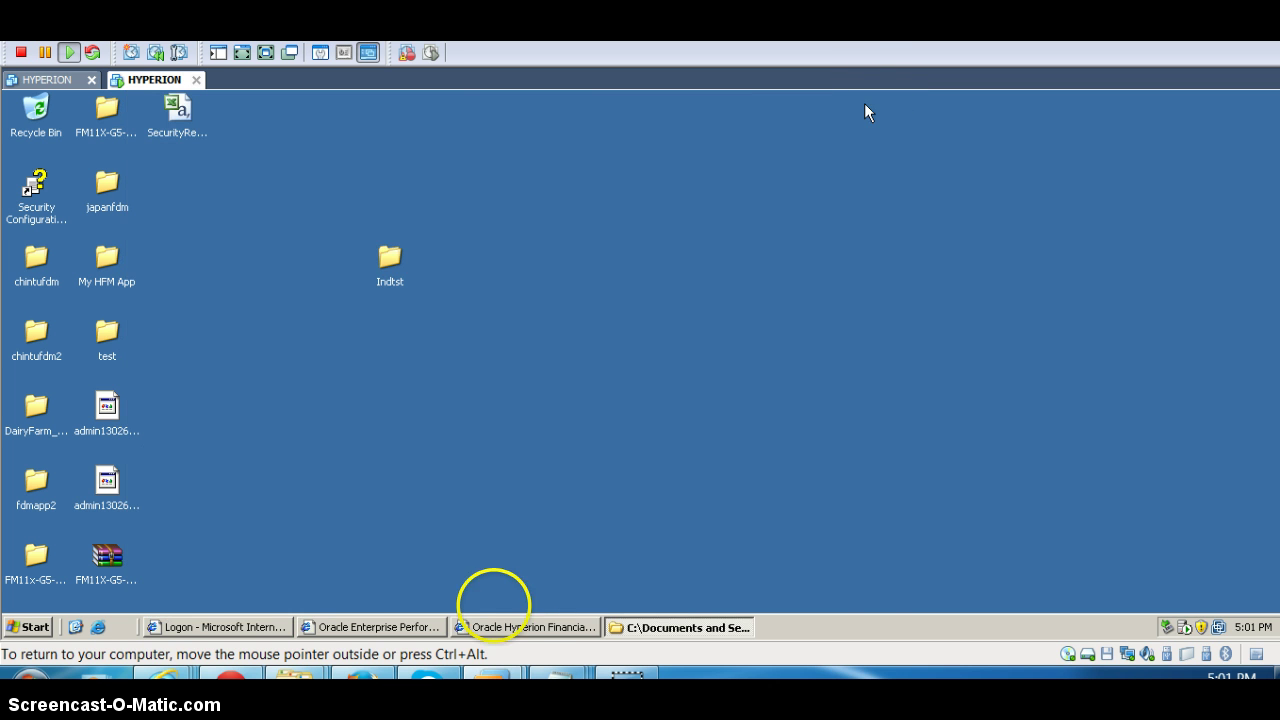
- Paste the Indtst folder path into the new application's Path field
click(510, 628)
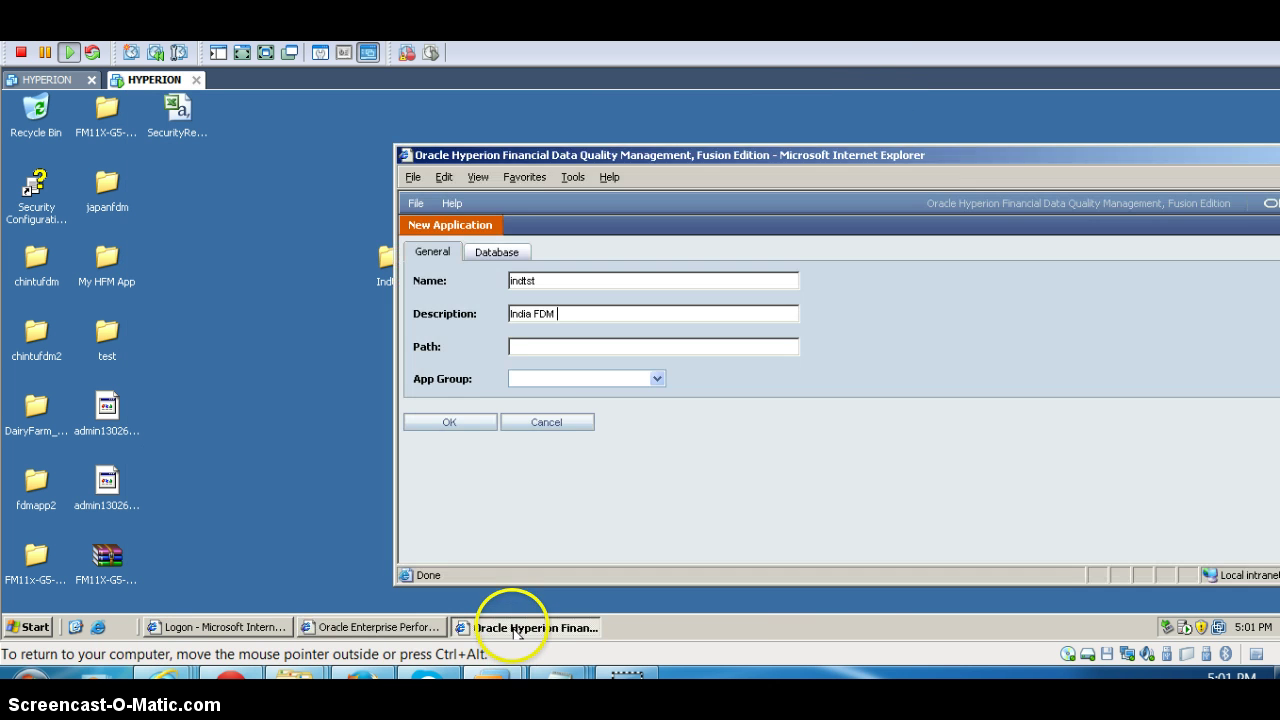
click(564, 347)
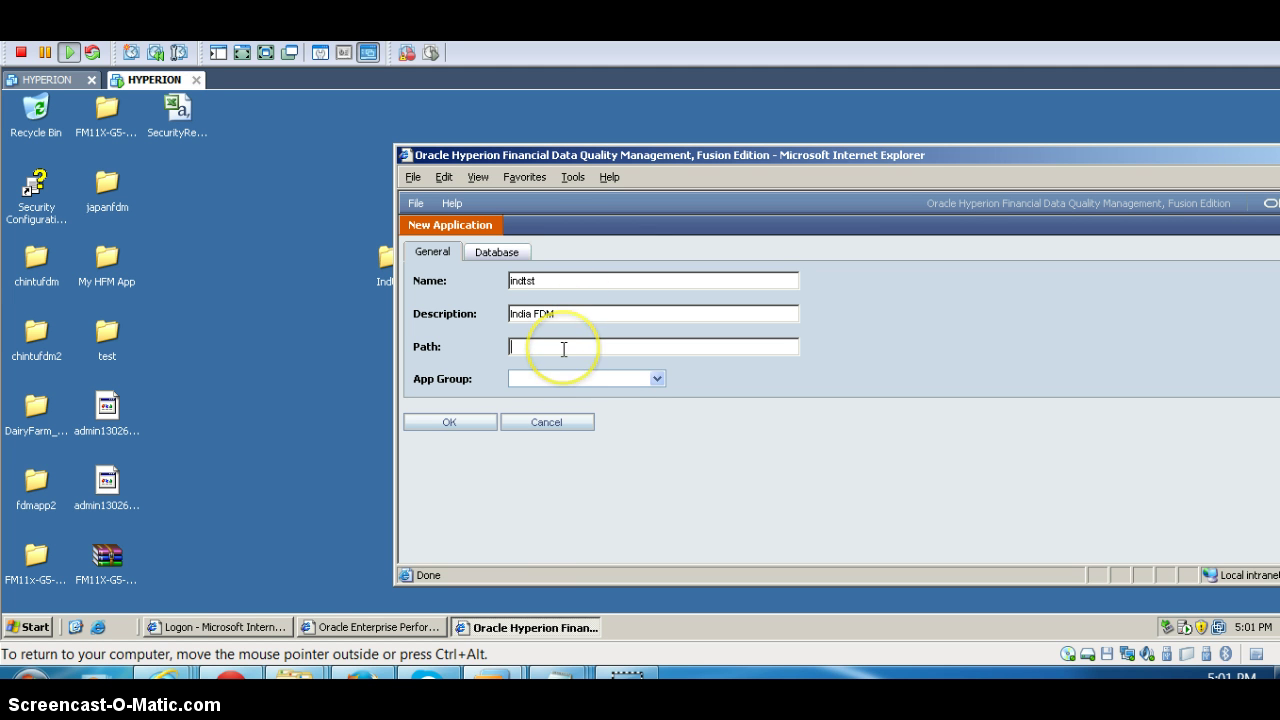
right_click(566, 348)
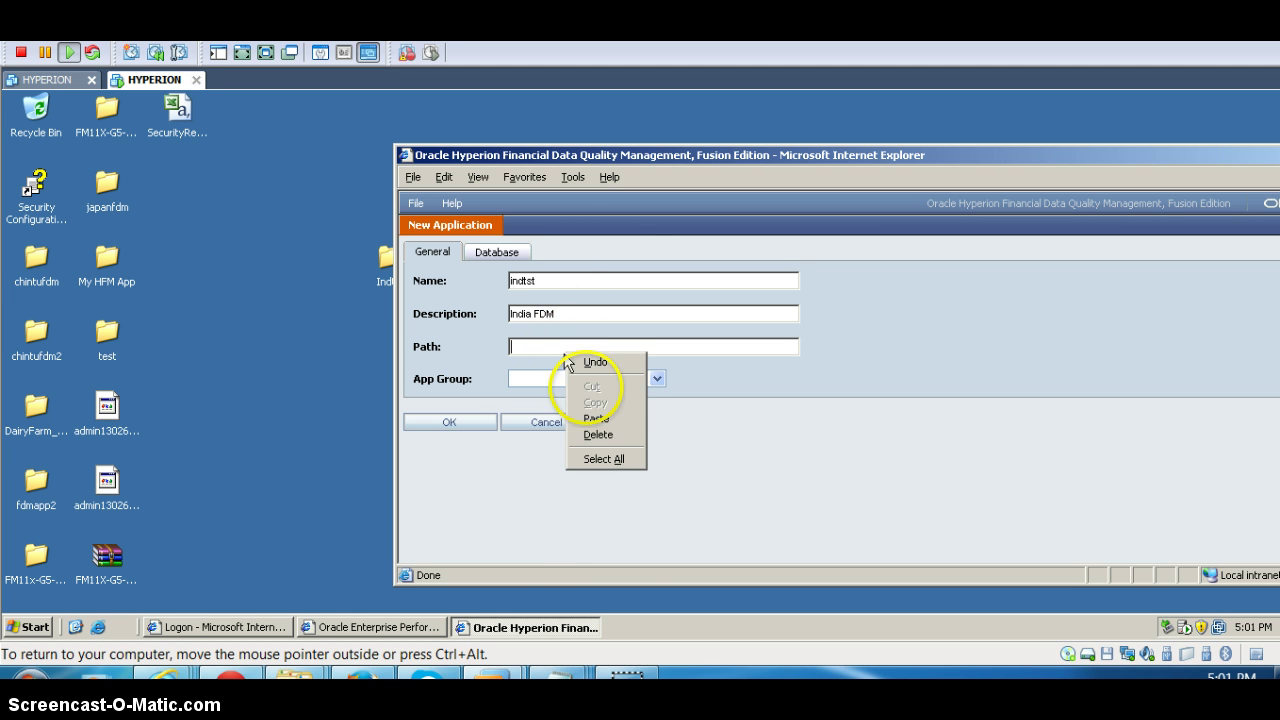
click(592, 414)
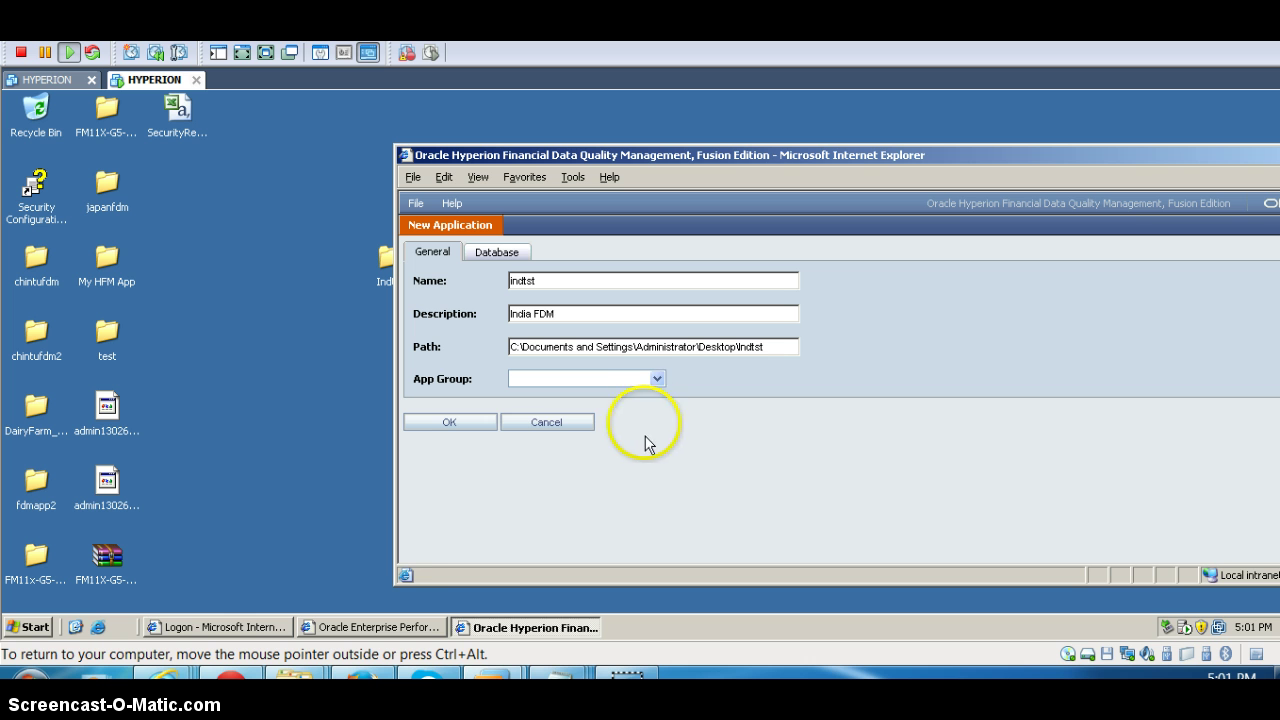
- Choose Default Application Group as the application group
click(657, 382)
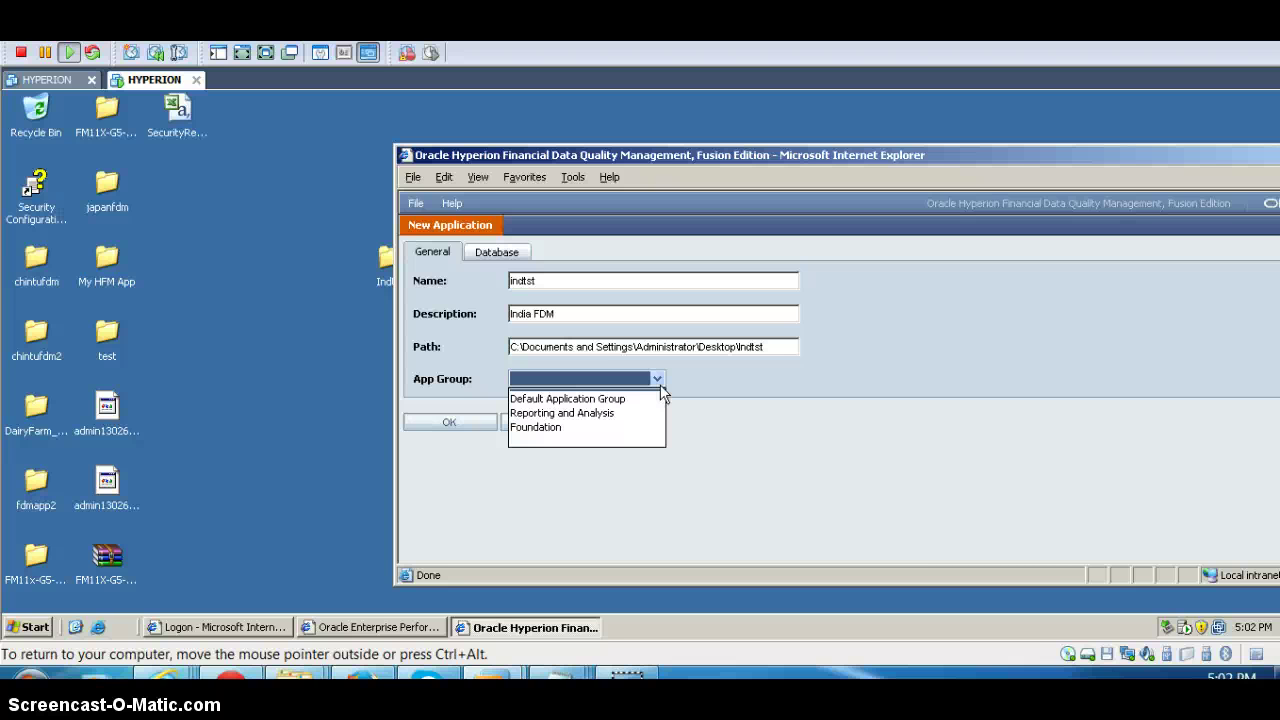
drag(645, 400, 585, 399)
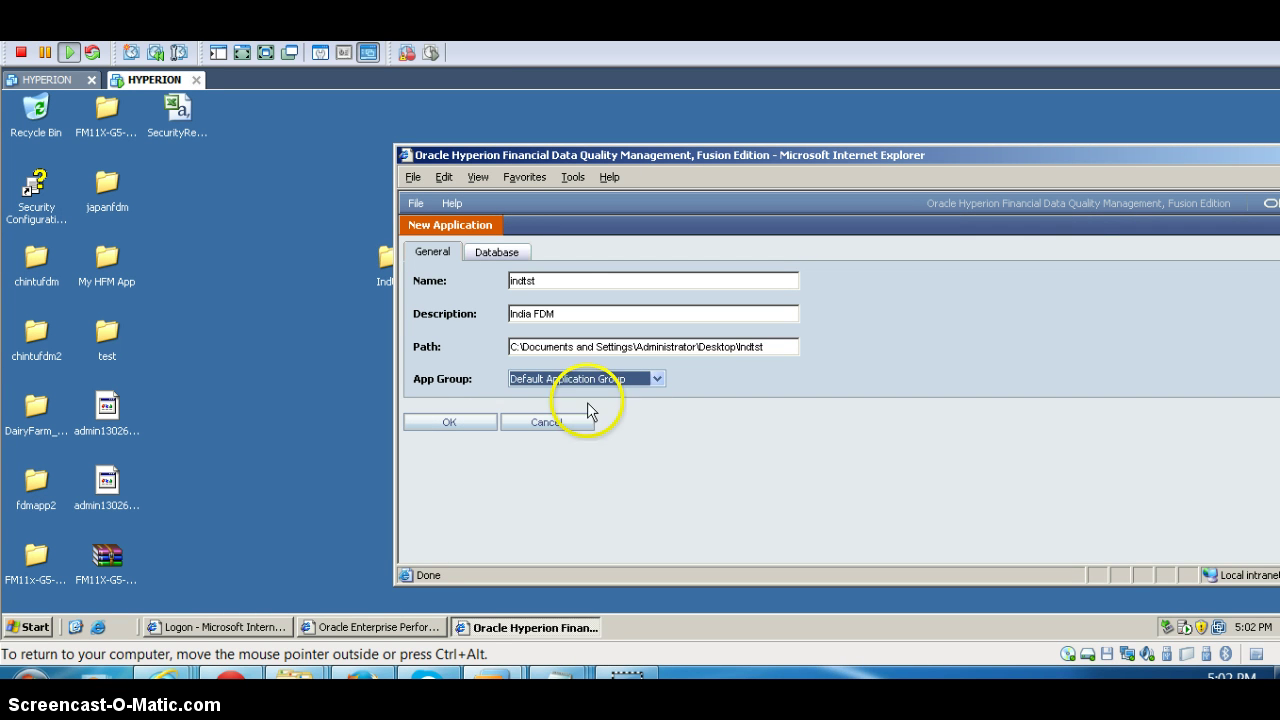
click(640, 474)
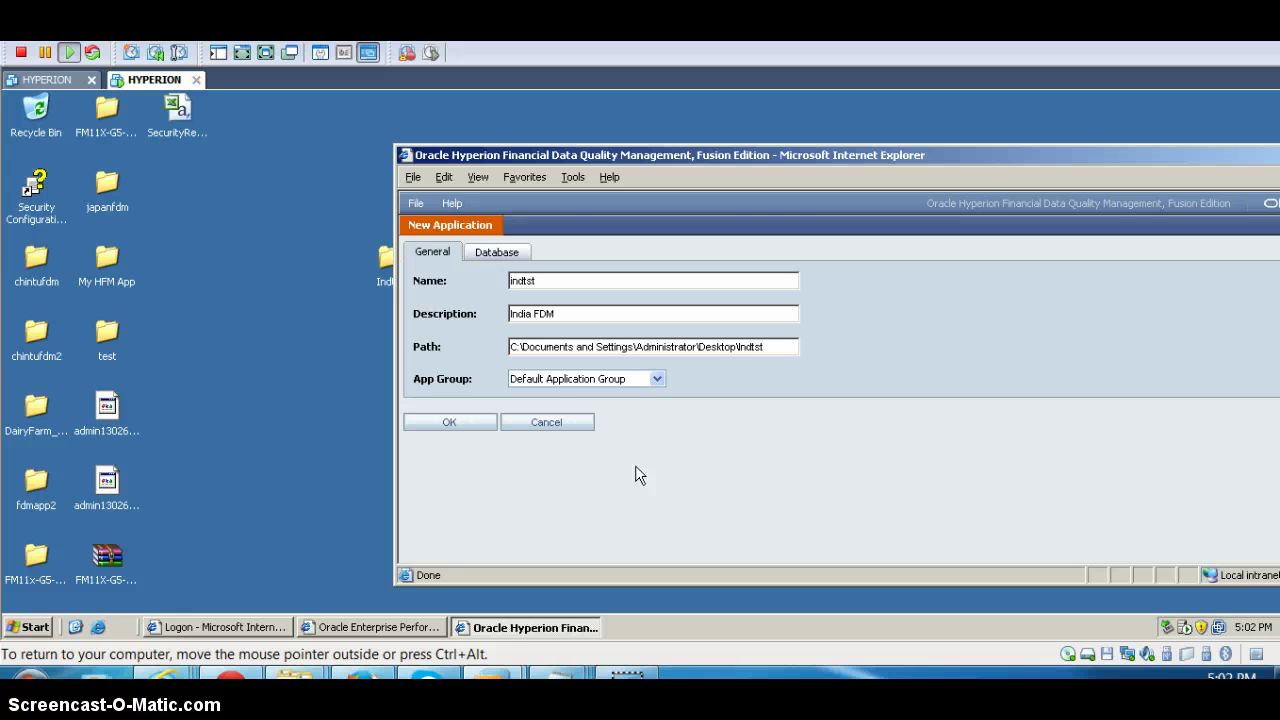
- On the Database tab, keep SQLOLEDB as OLE DB provider and select Database Server
click(500, 256)
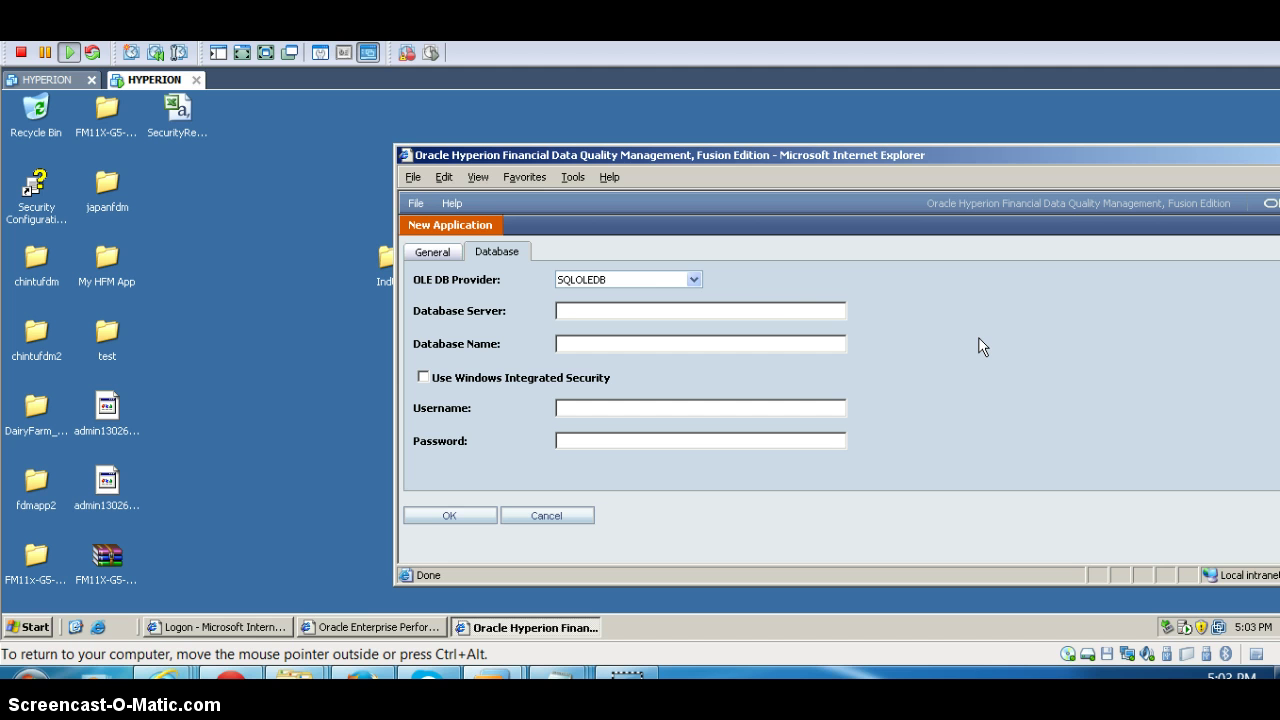
click(693, 280)
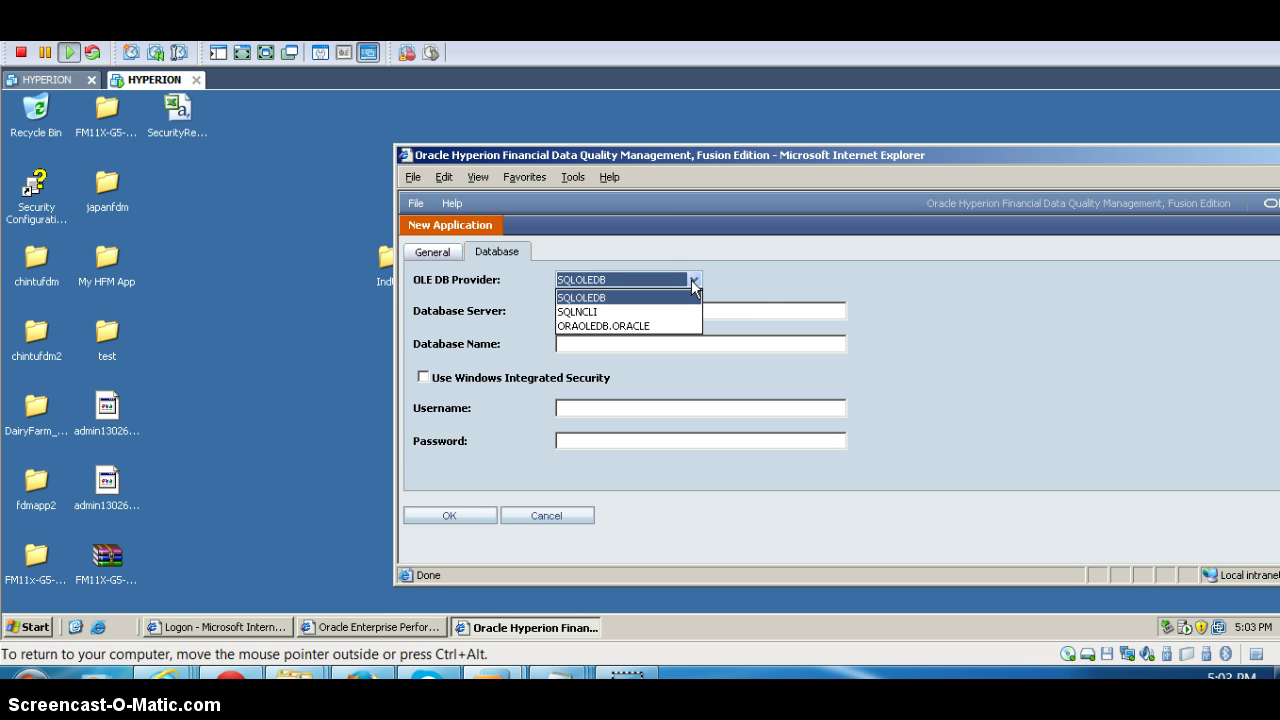
click(749, 268)
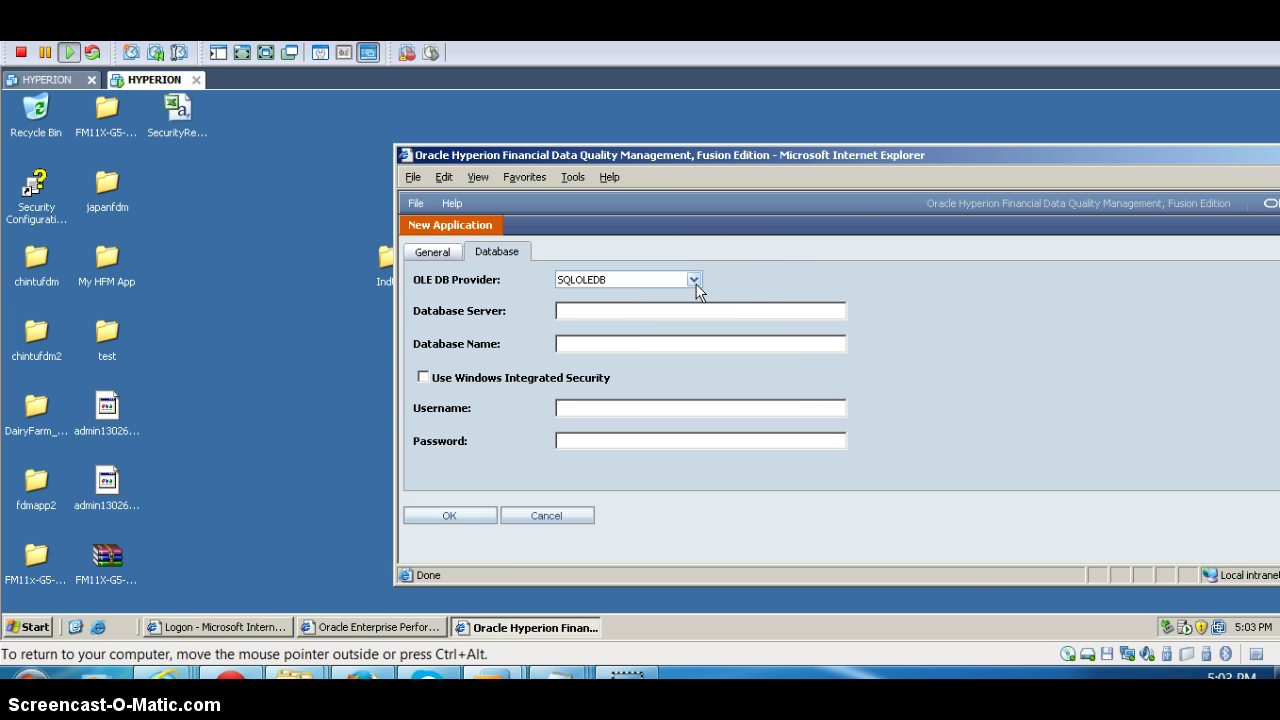
click(654, 313)
click(654, 303)
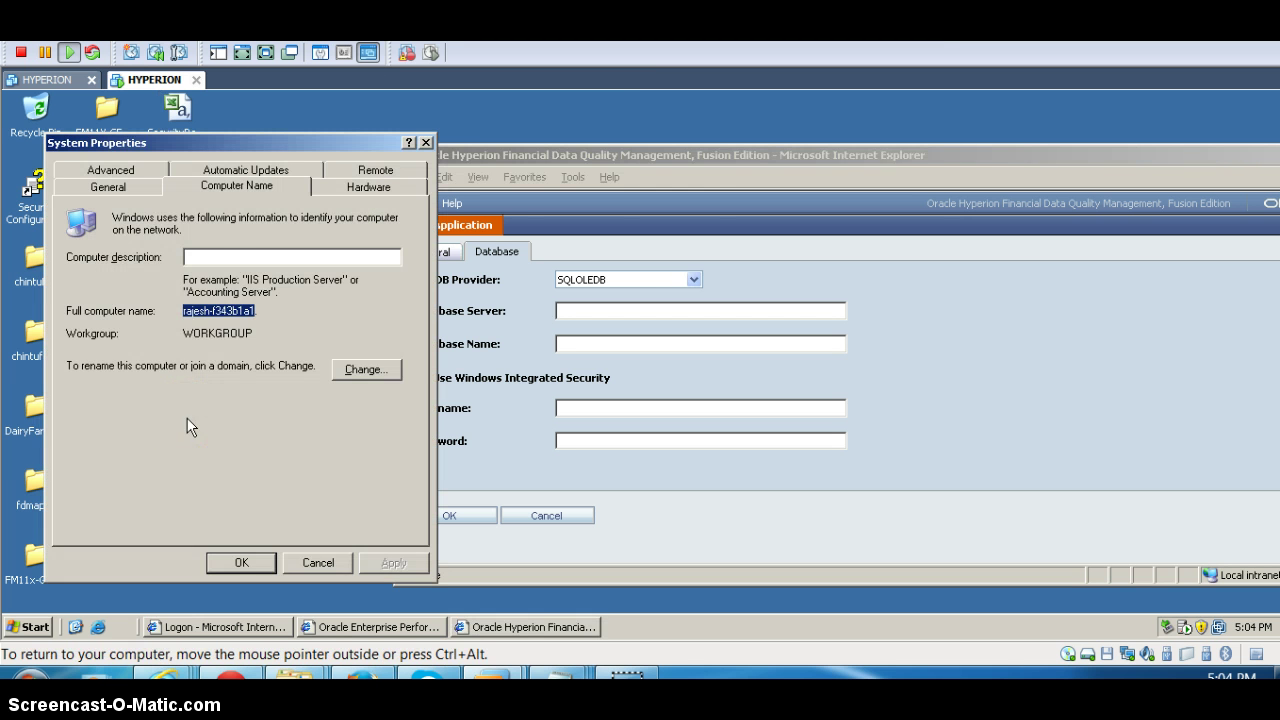
- Paste the server's full computer name as Database Server and enter indtst as database name
right_click(212, 316)
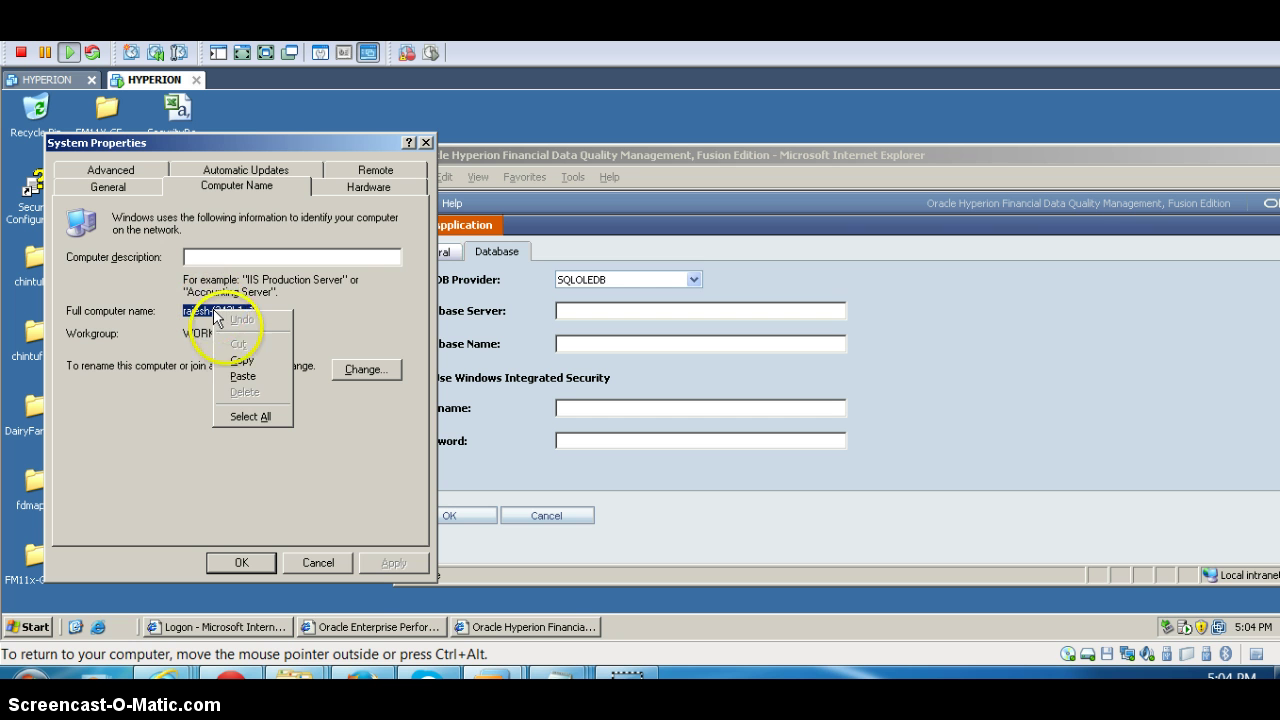
click(249, 361)
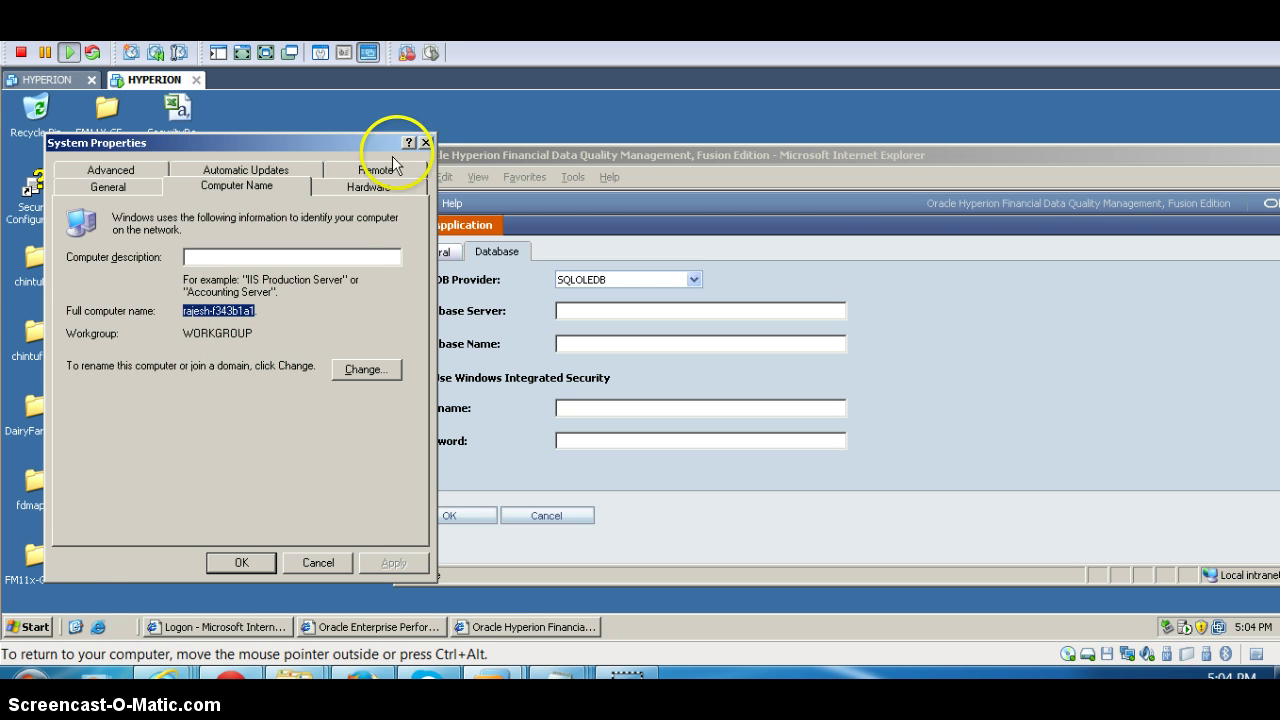
click(426, 142)
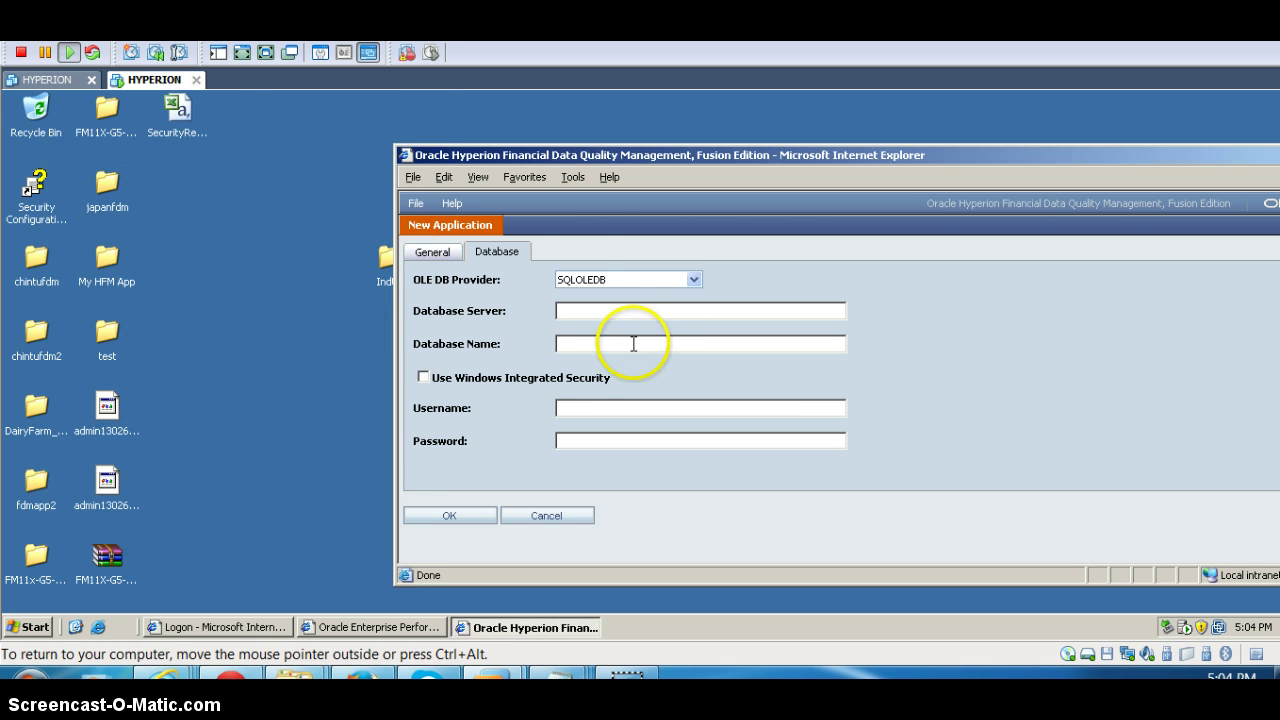
right_click(604, 315)
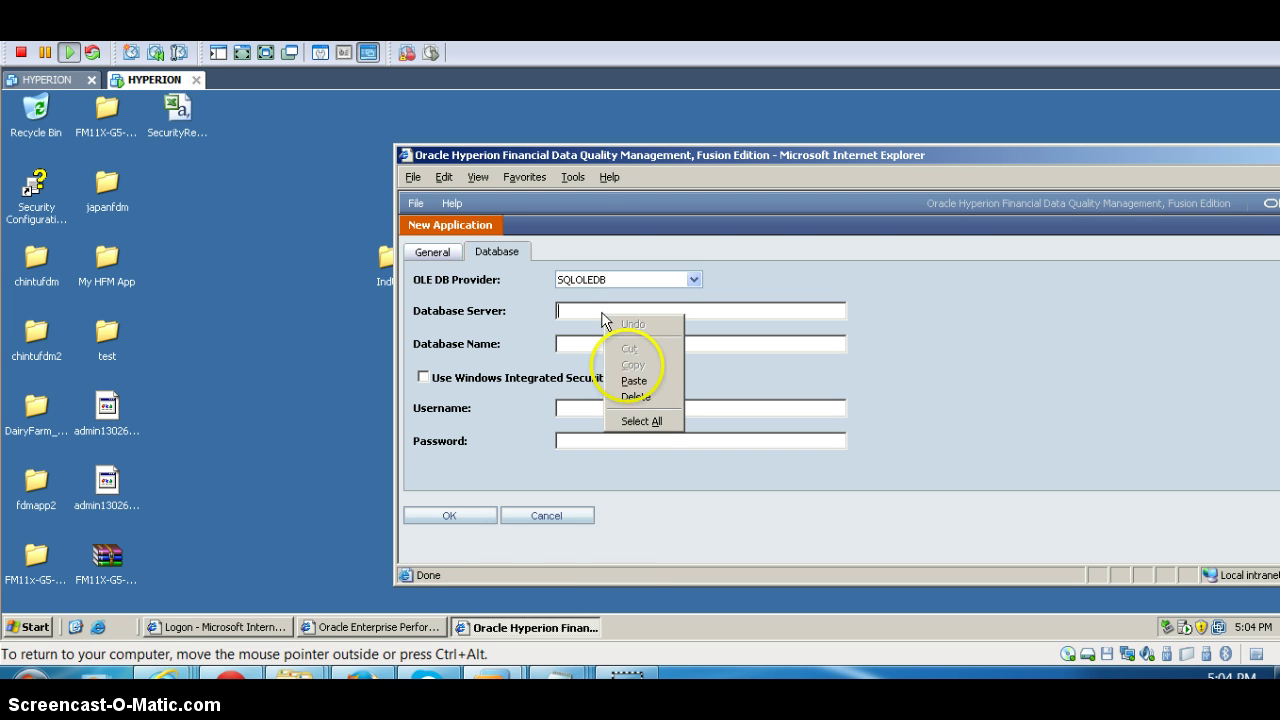
click(636, 383)
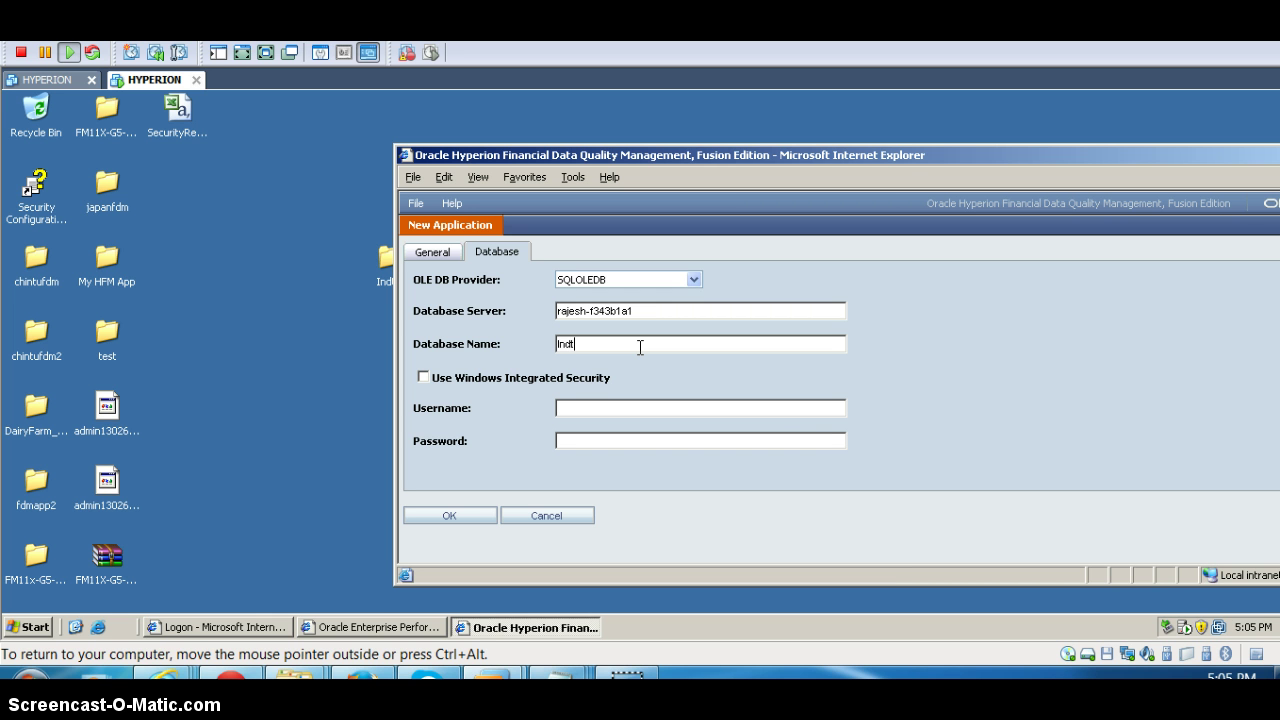
text(st)
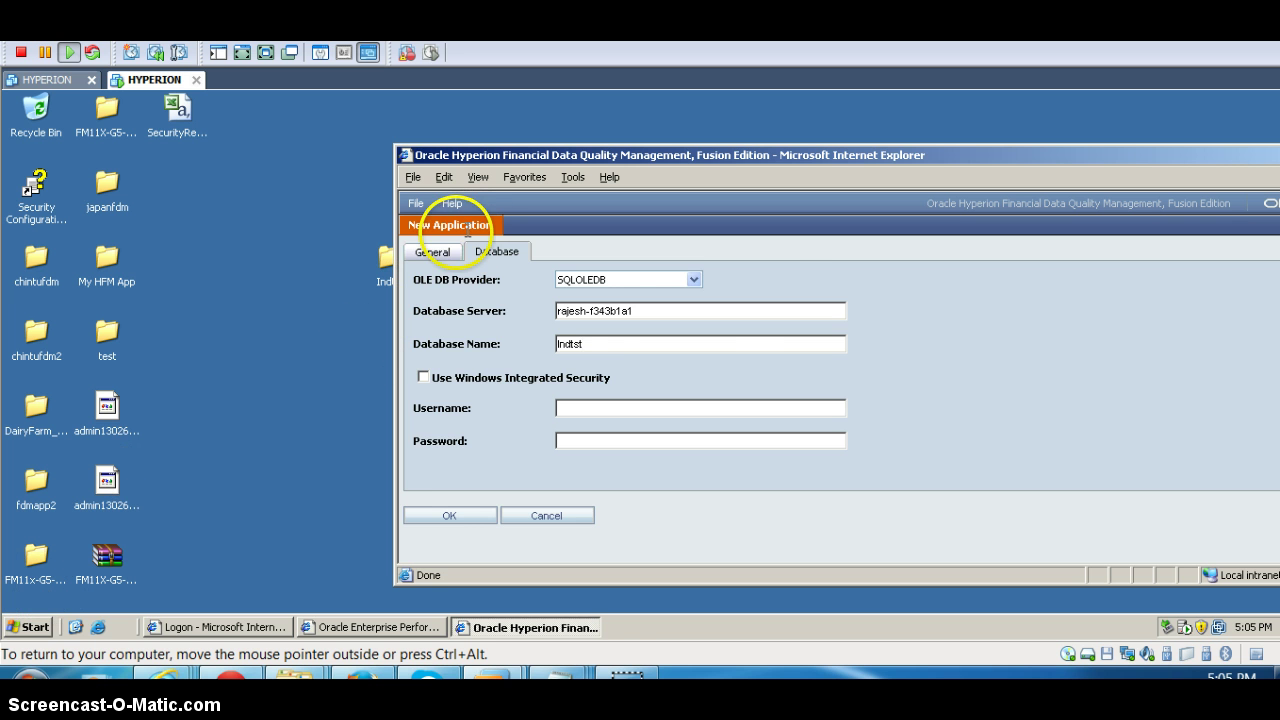
- Enable Windows Integrated Security, create the indtst application and dismiss the success message
click(441, 252)
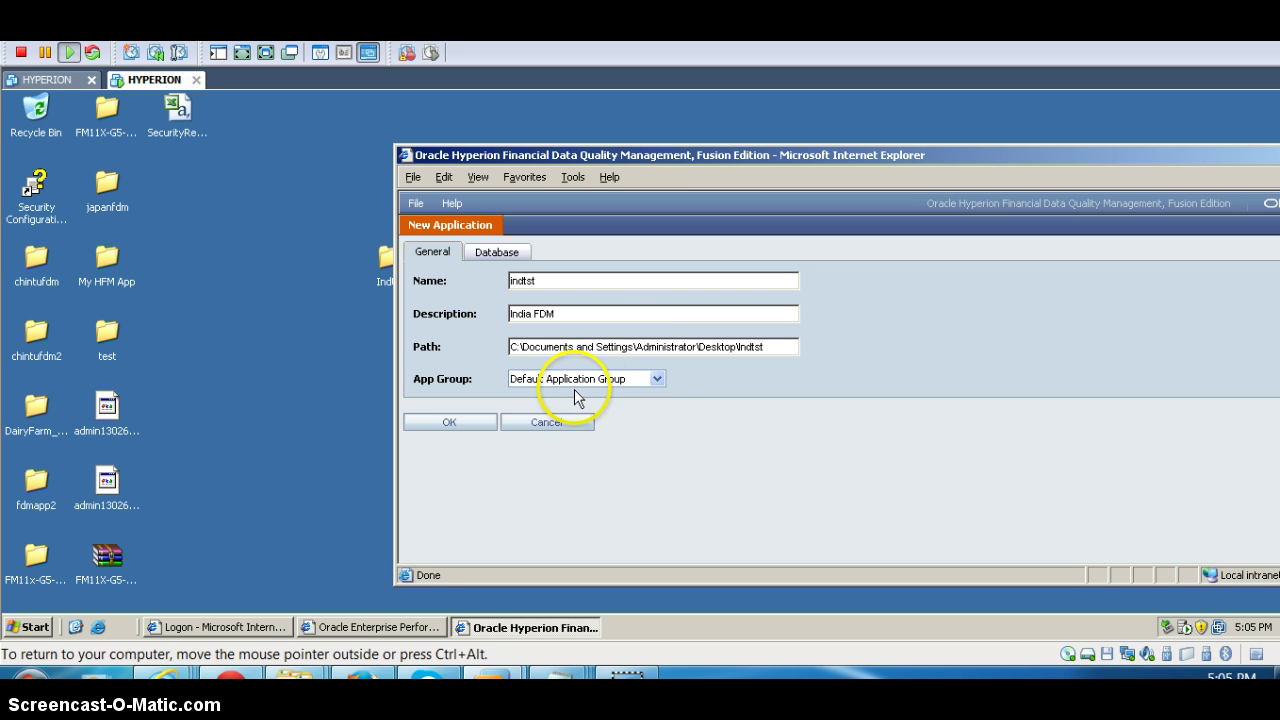
click(488, 263)
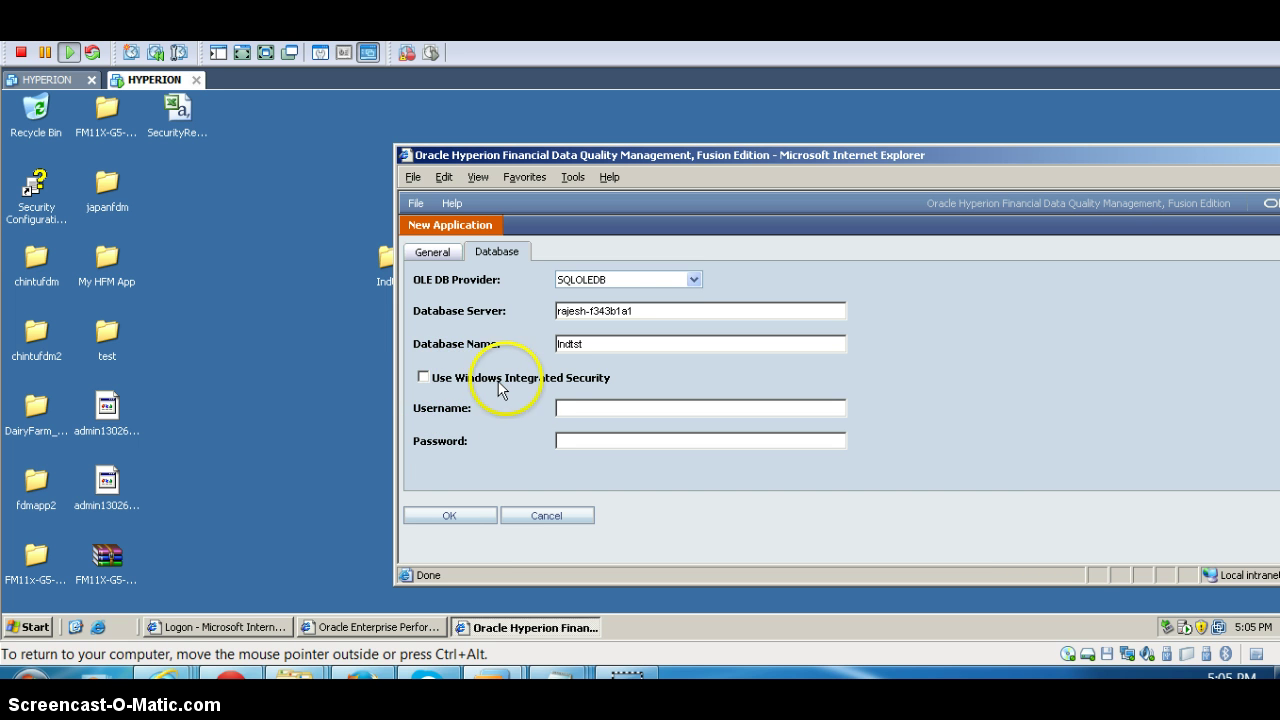
click(422, 378)
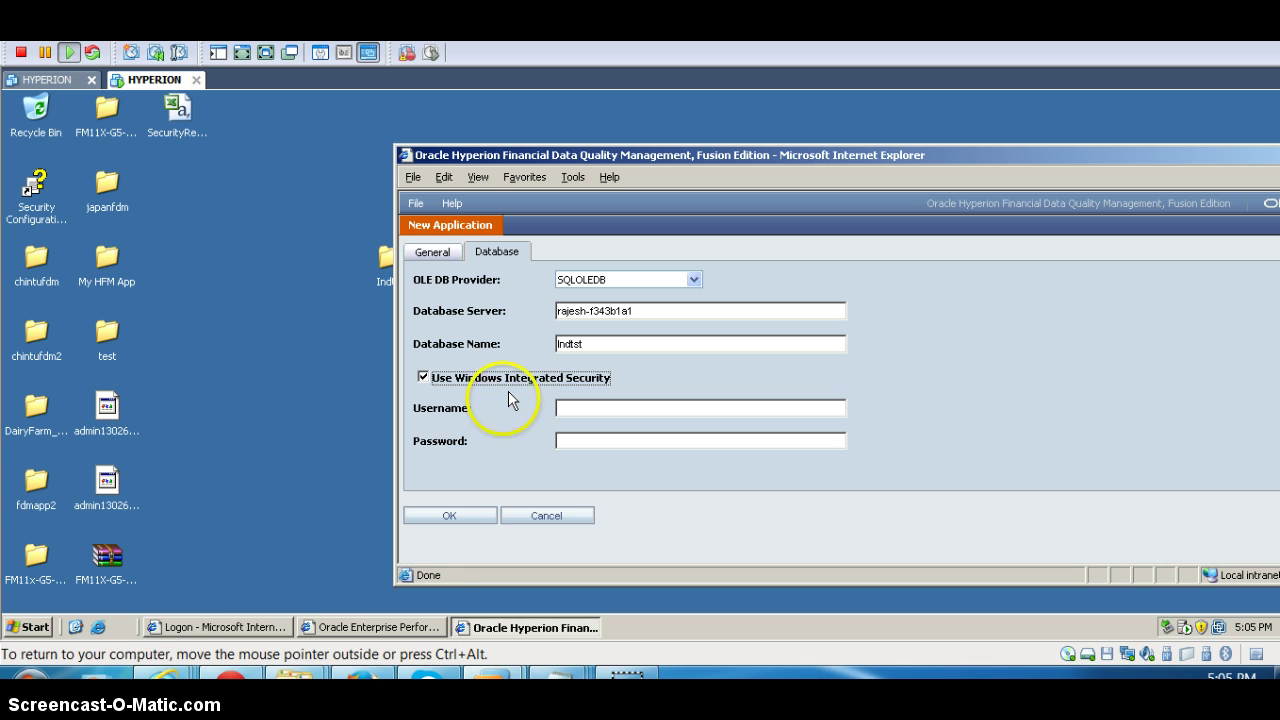
click(459, 512)
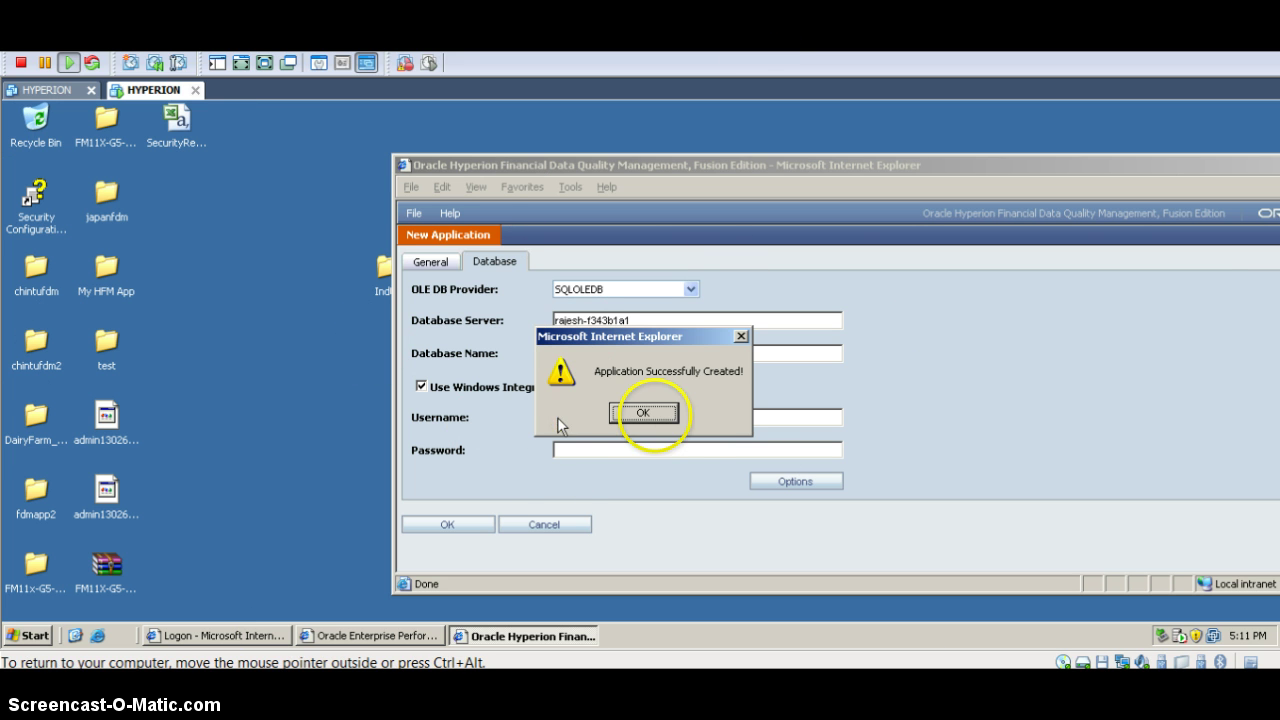
click(643, 413)
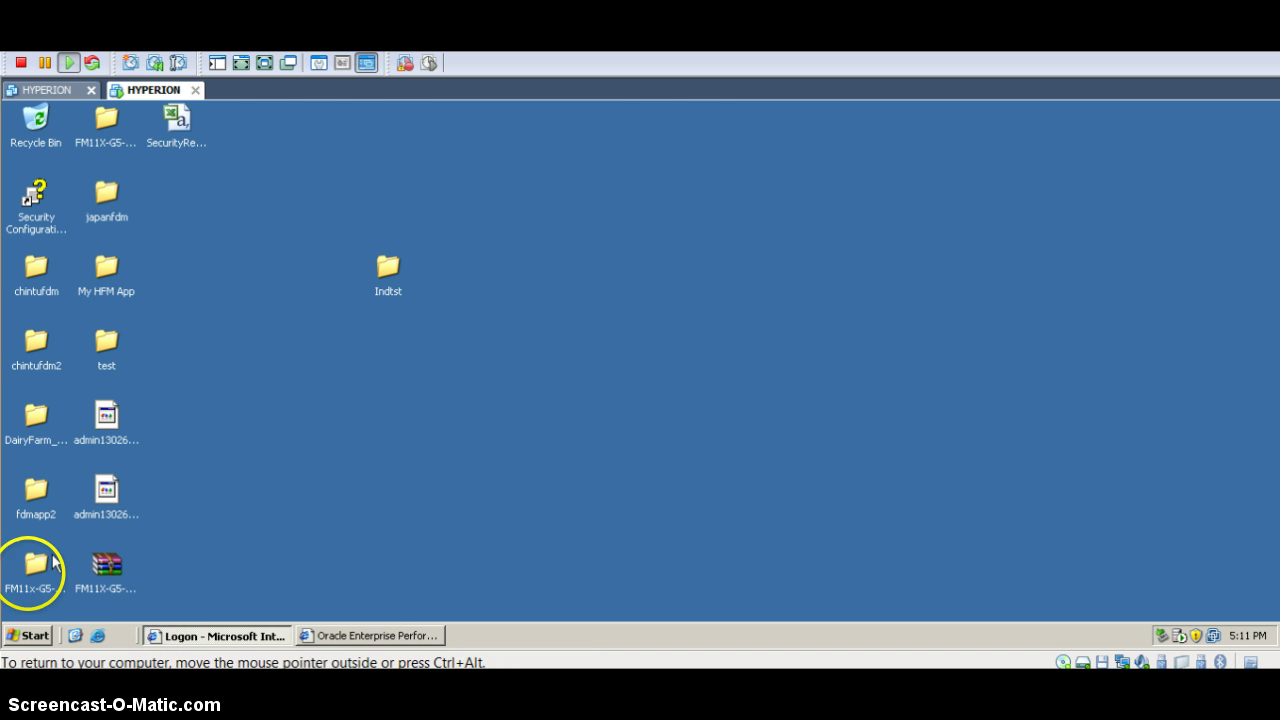
click(187, 637)
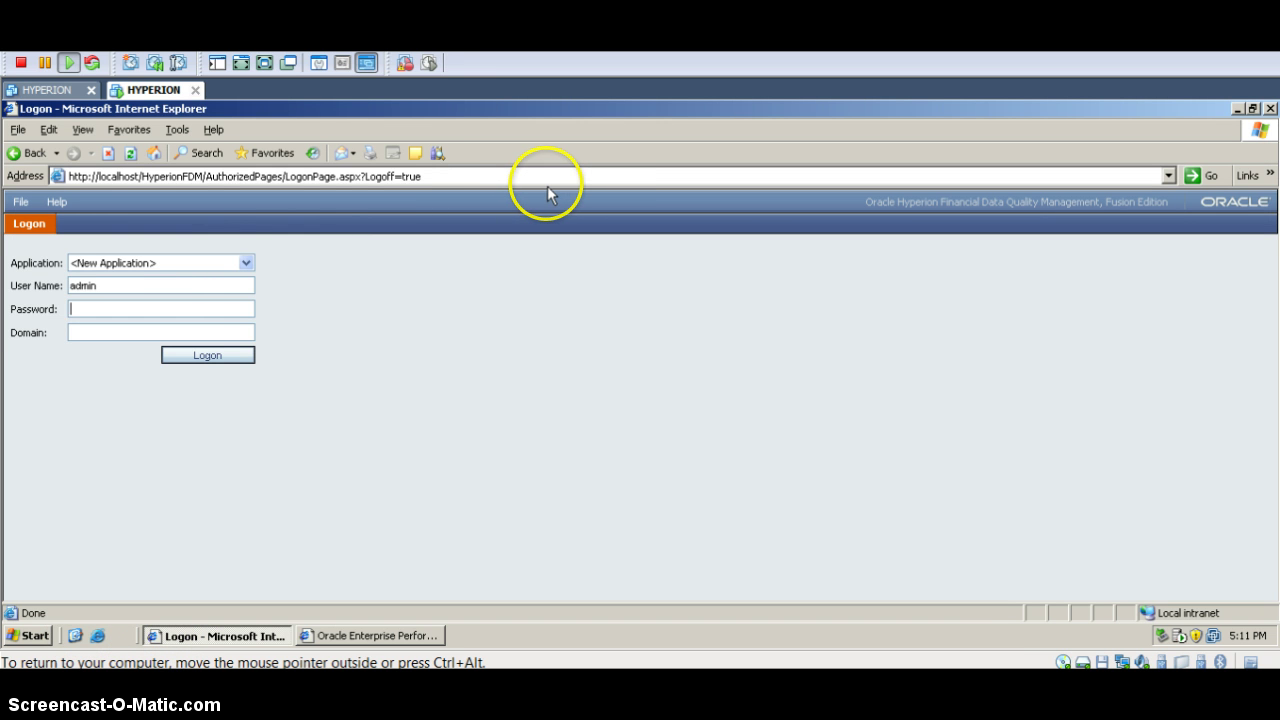
click(480, 179)
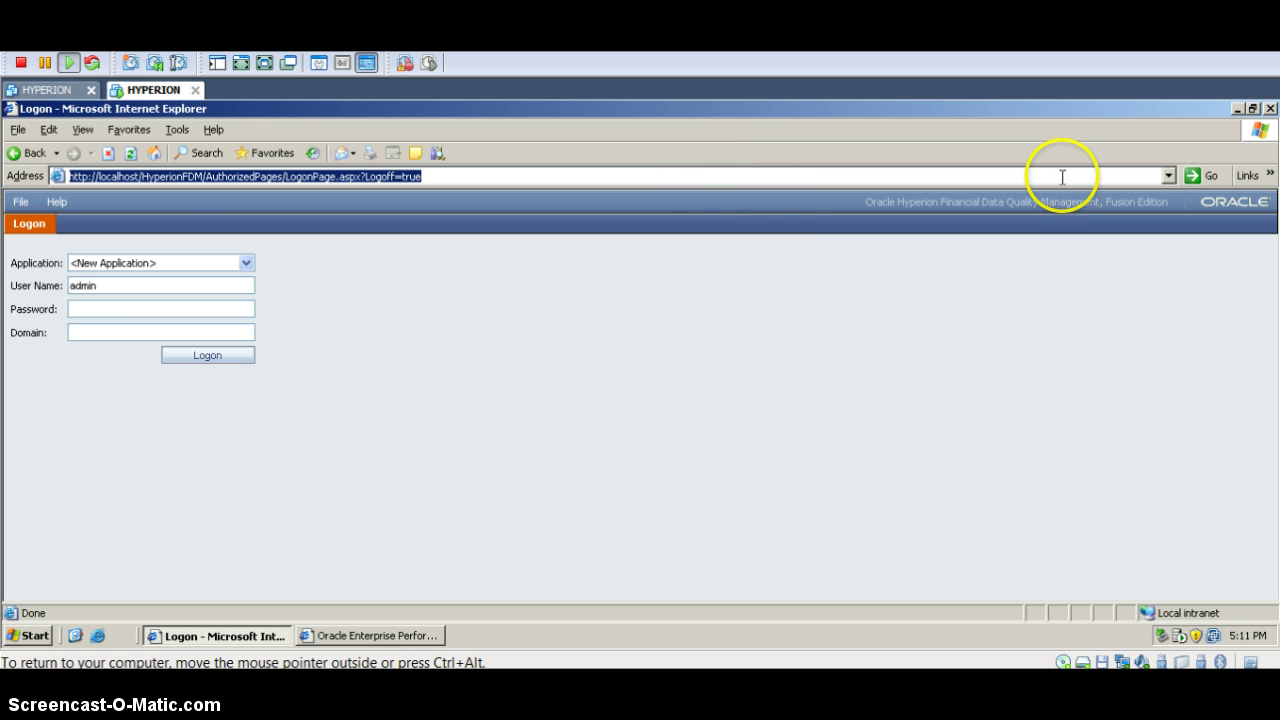
key(Return)
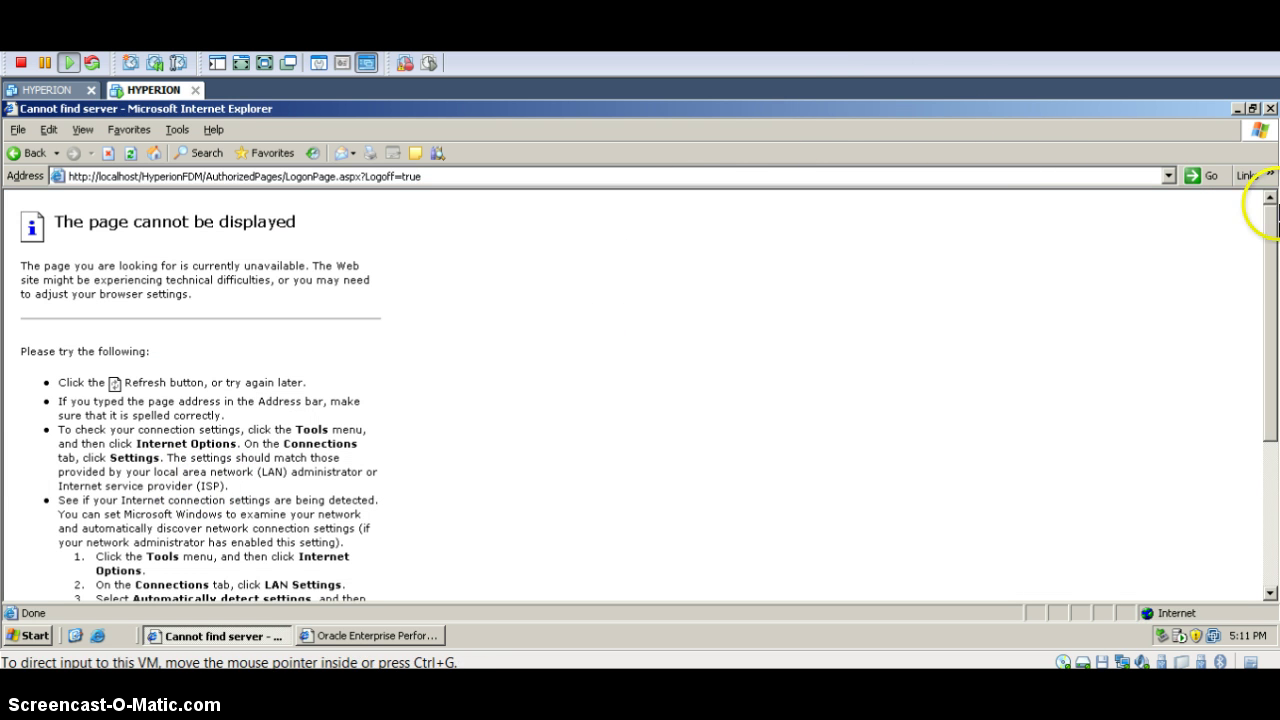
click(1168, 176)
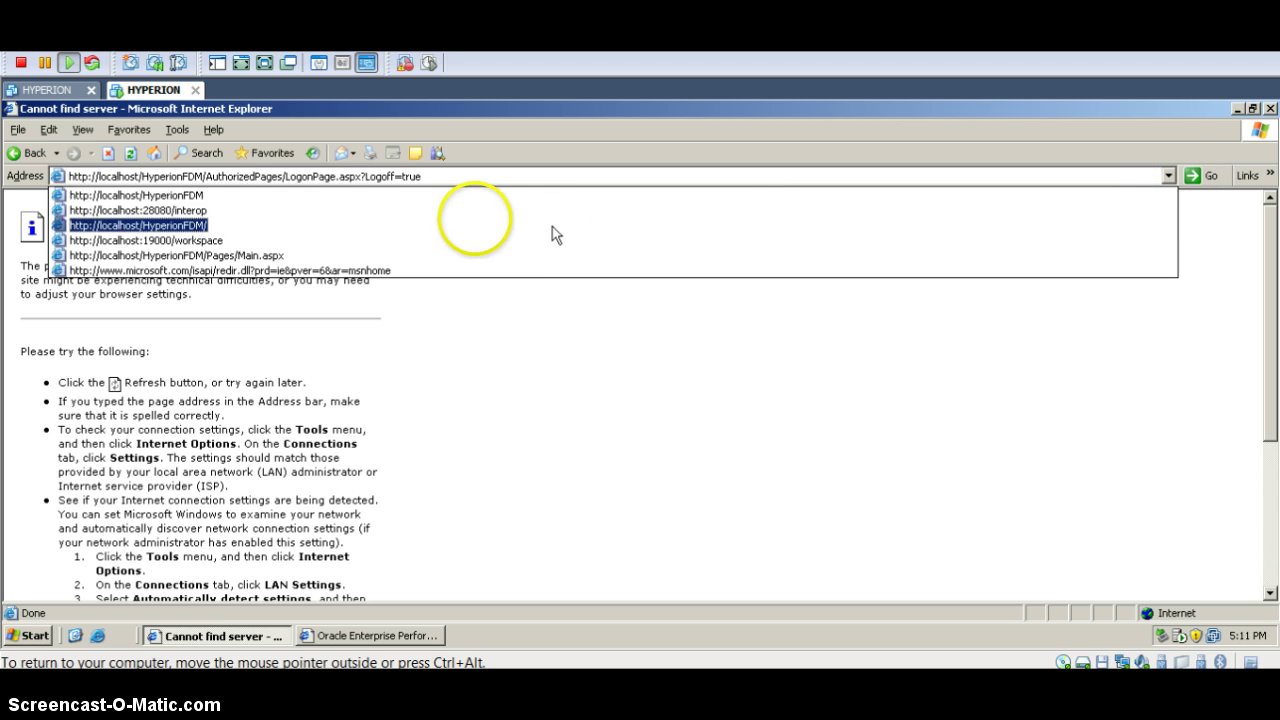
click(150, 195)
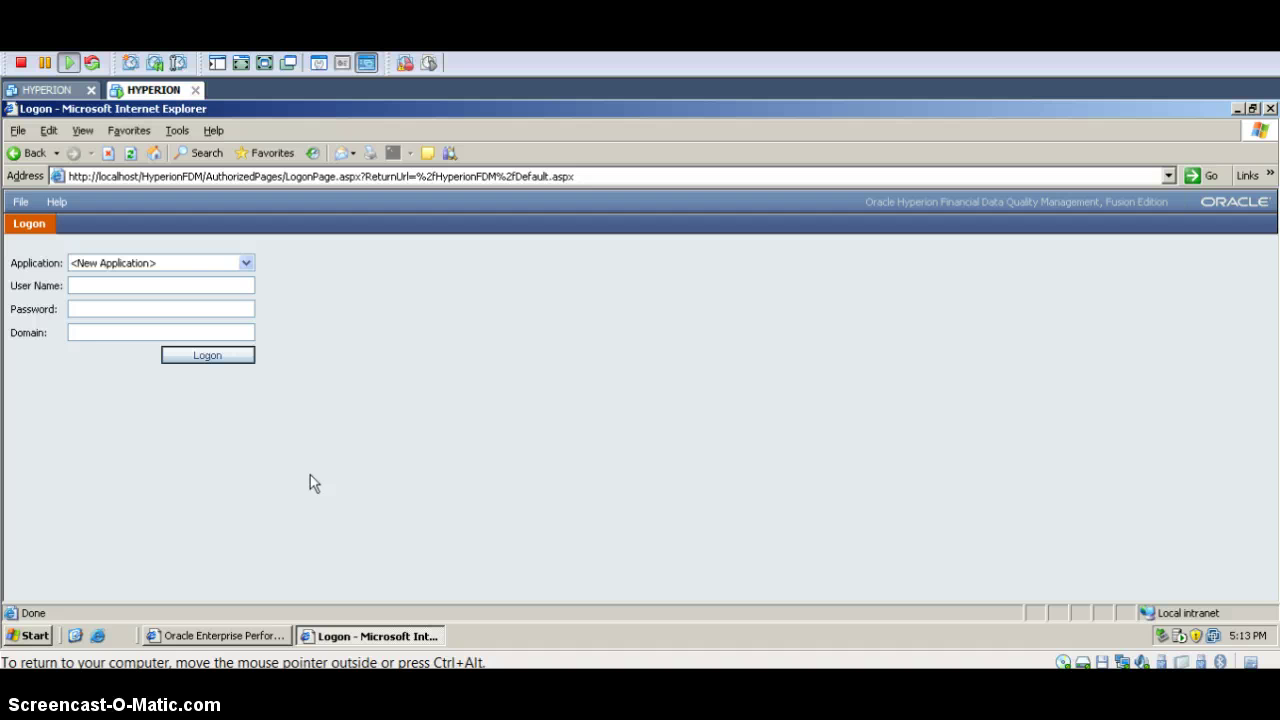
- Log on to the indtst application with the admin user name and password
click(244, 264)
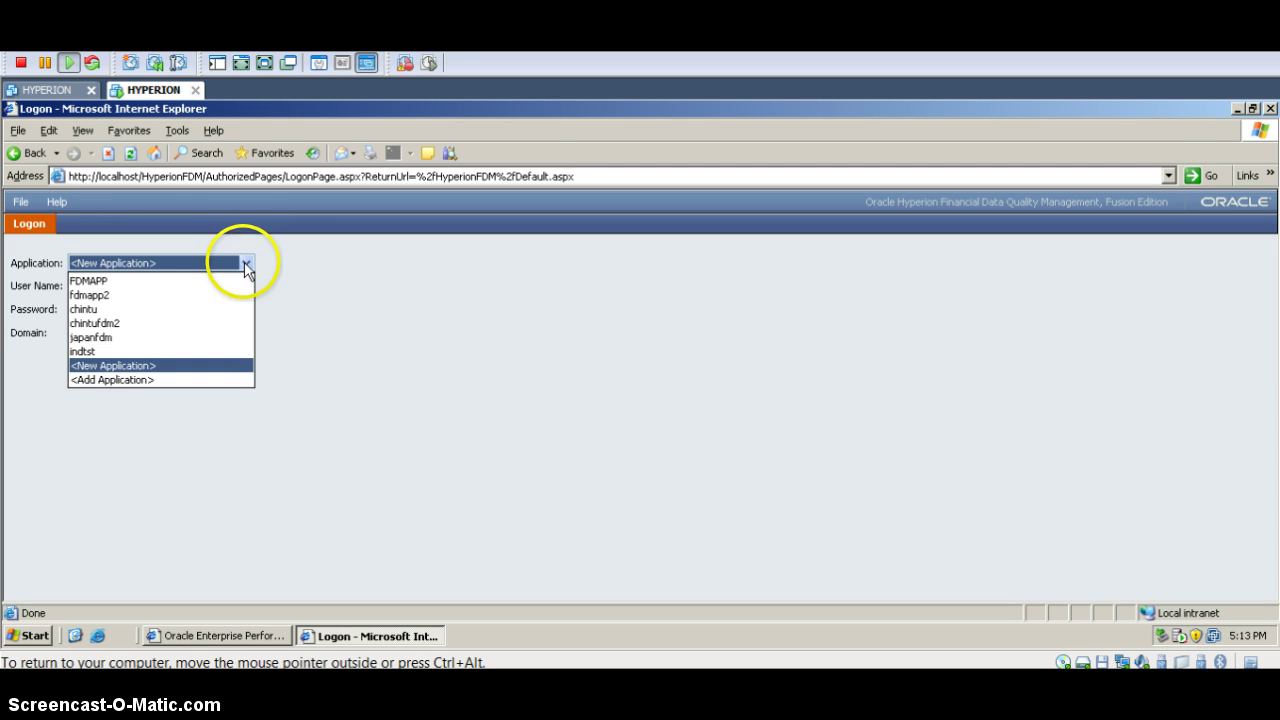
click(104, 356)
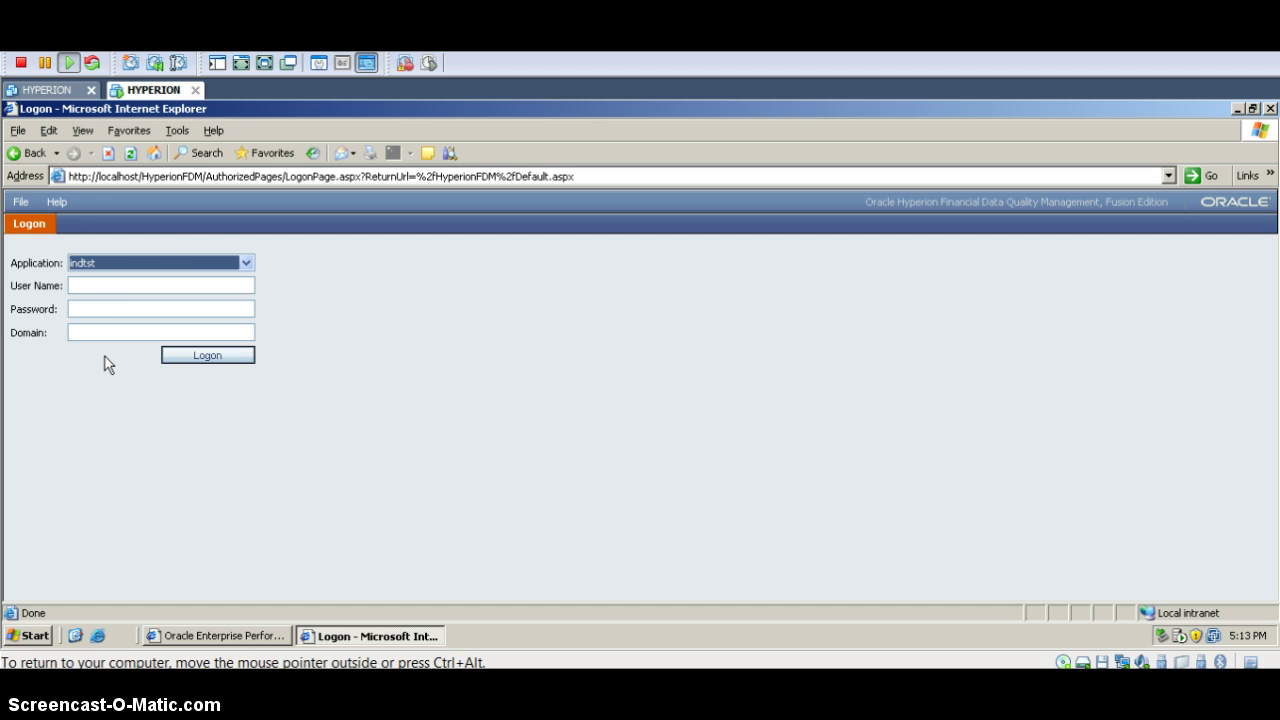
click(152, 287)
text(admin)
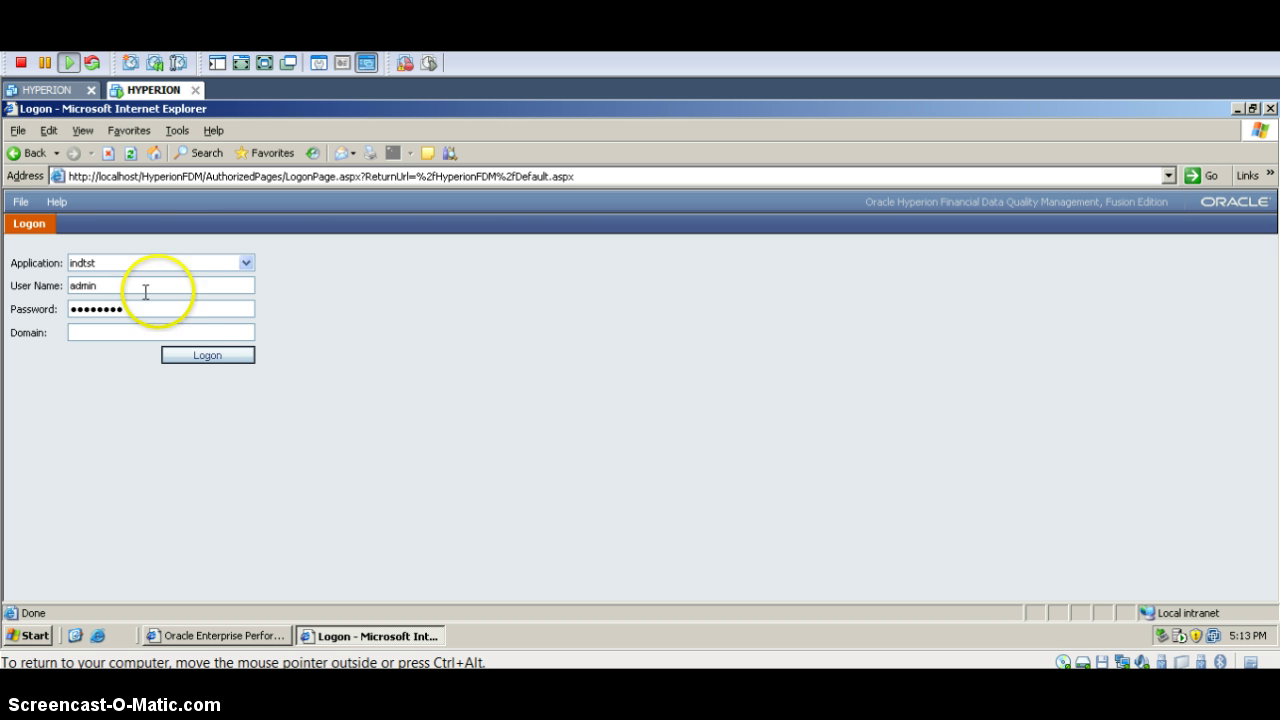
click(195, 354)
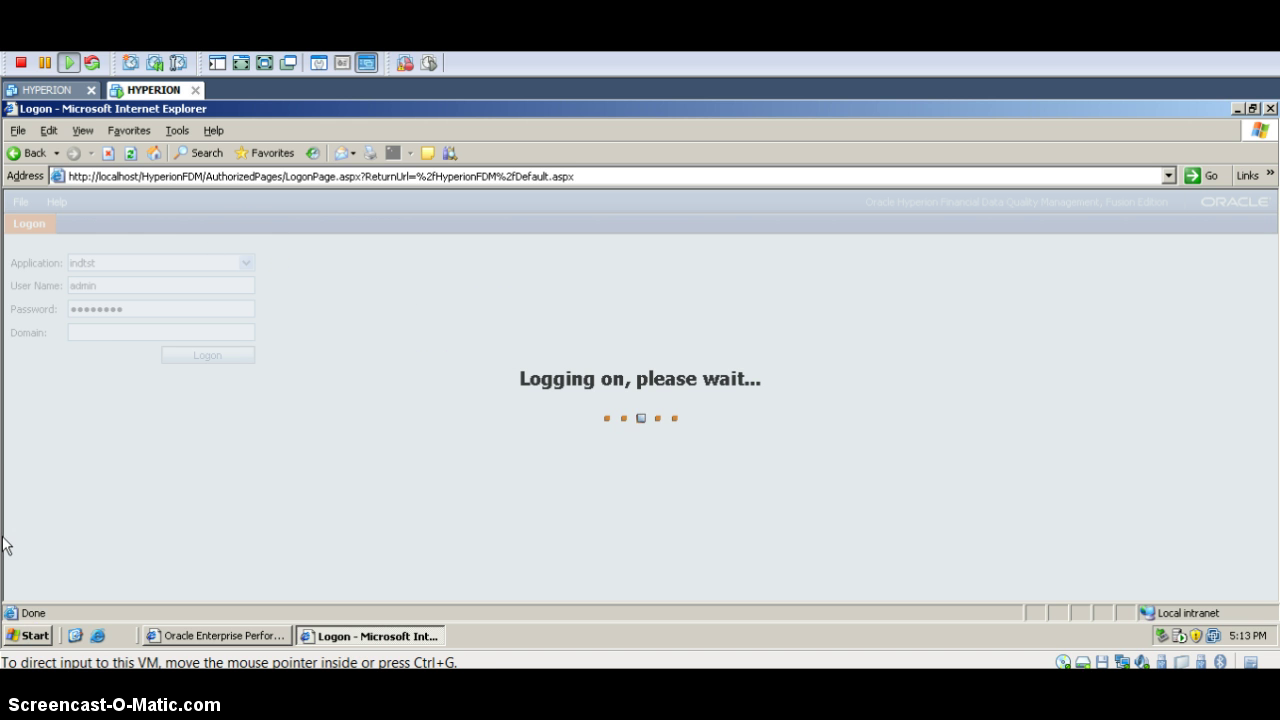
click(106, 506)
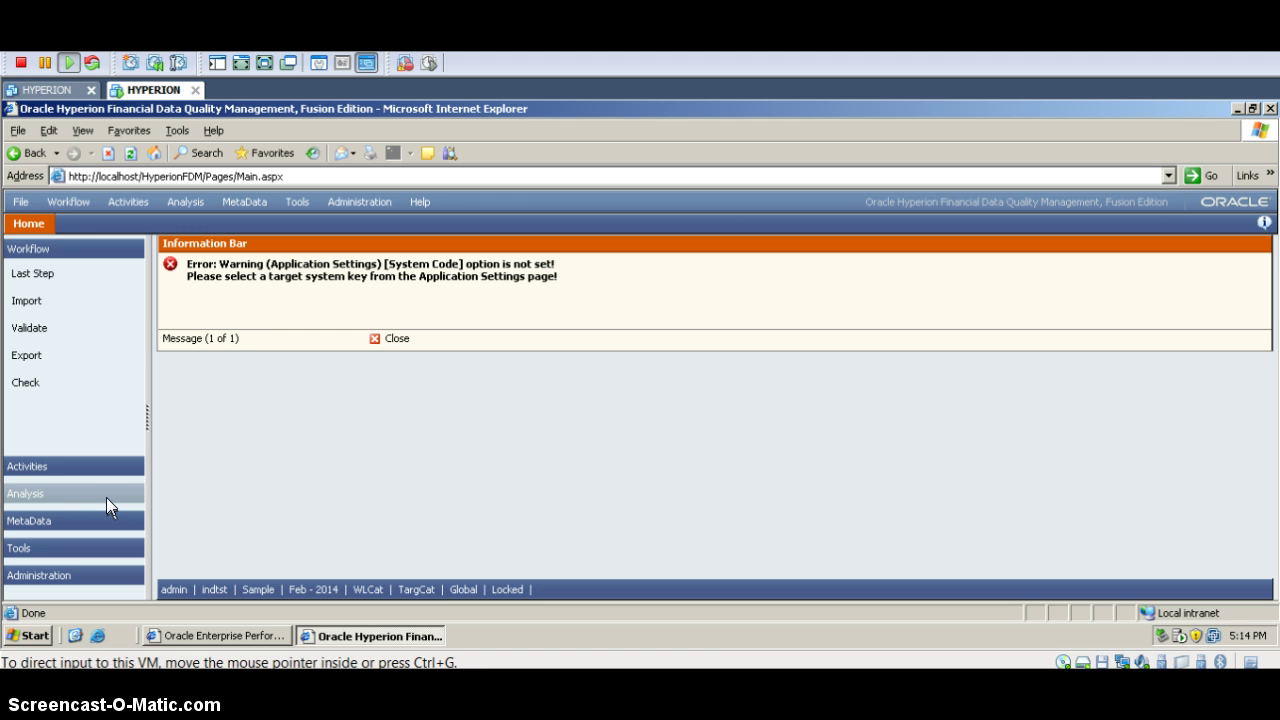
click(355, 202)
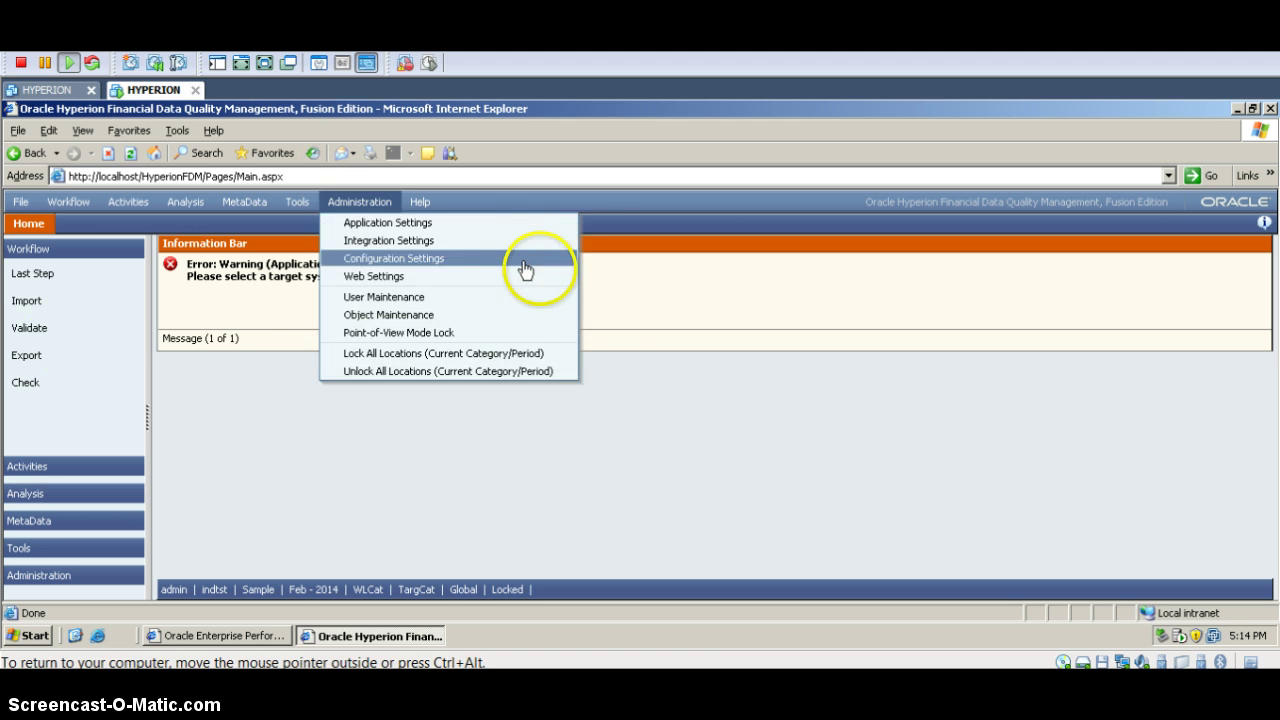
click(403, 510)
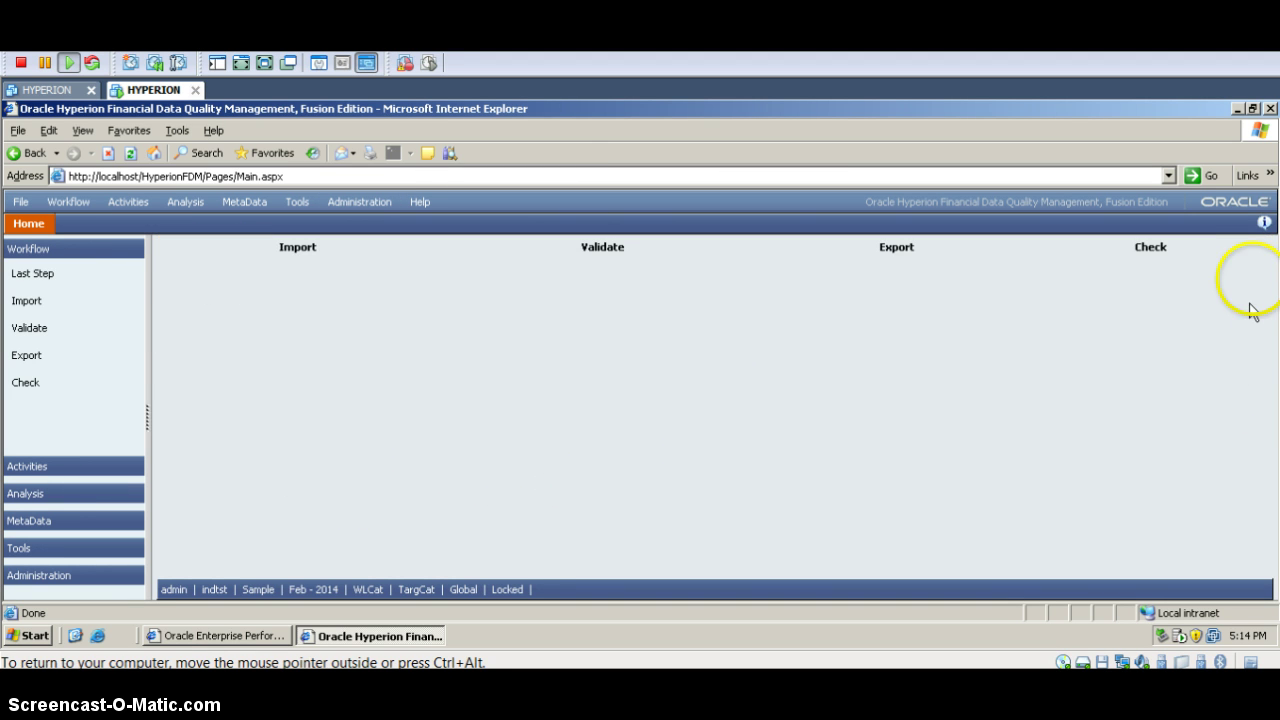
click(1263, 225)
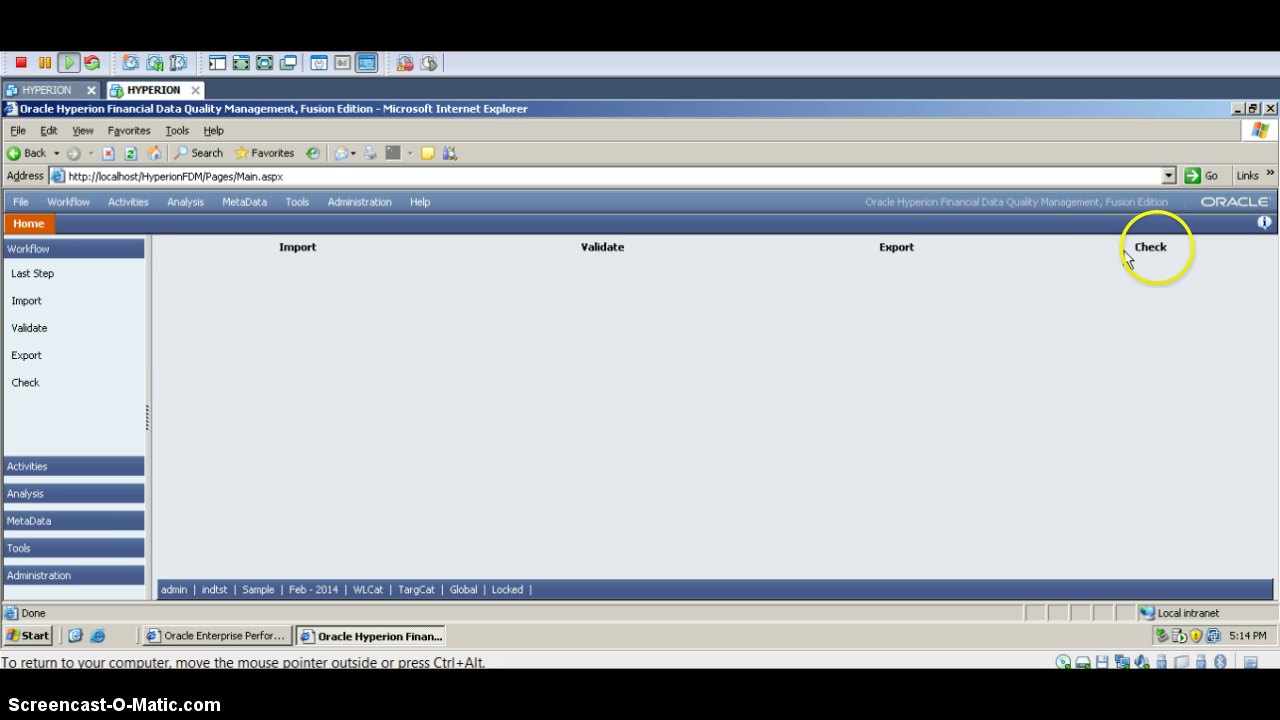
click(1264, 222)
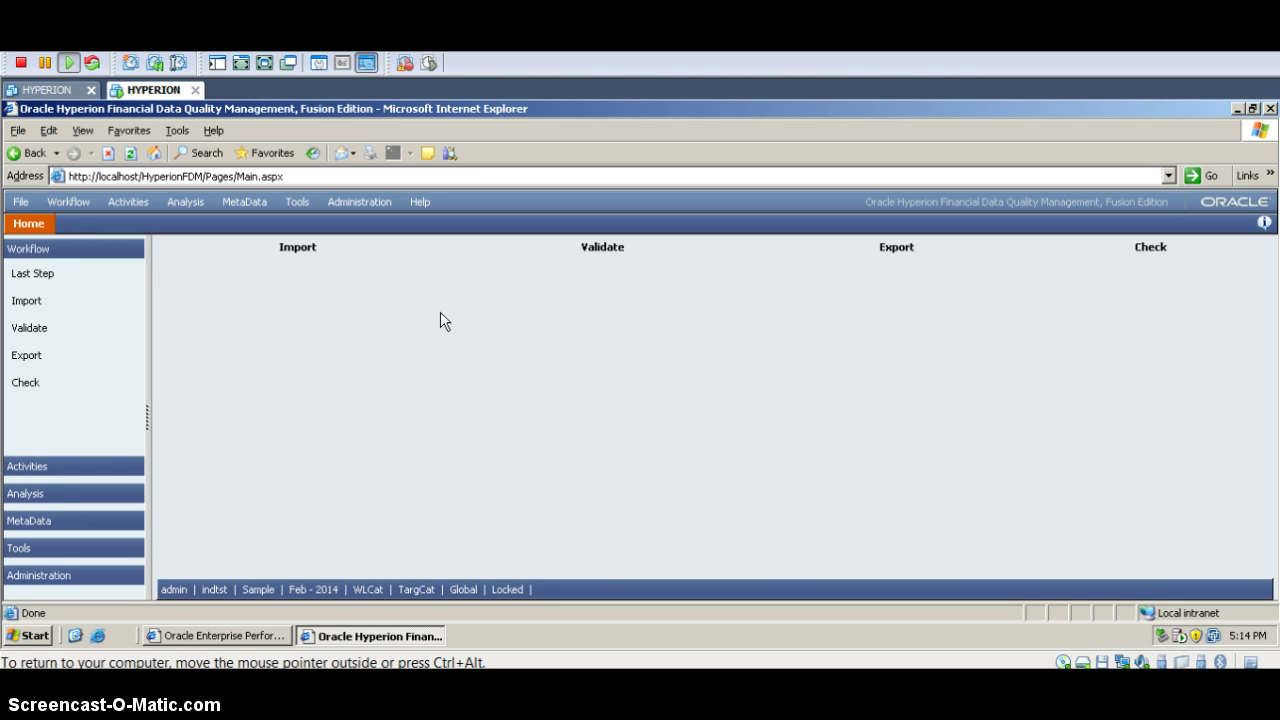
click(435, 321)
click(1265, 224)
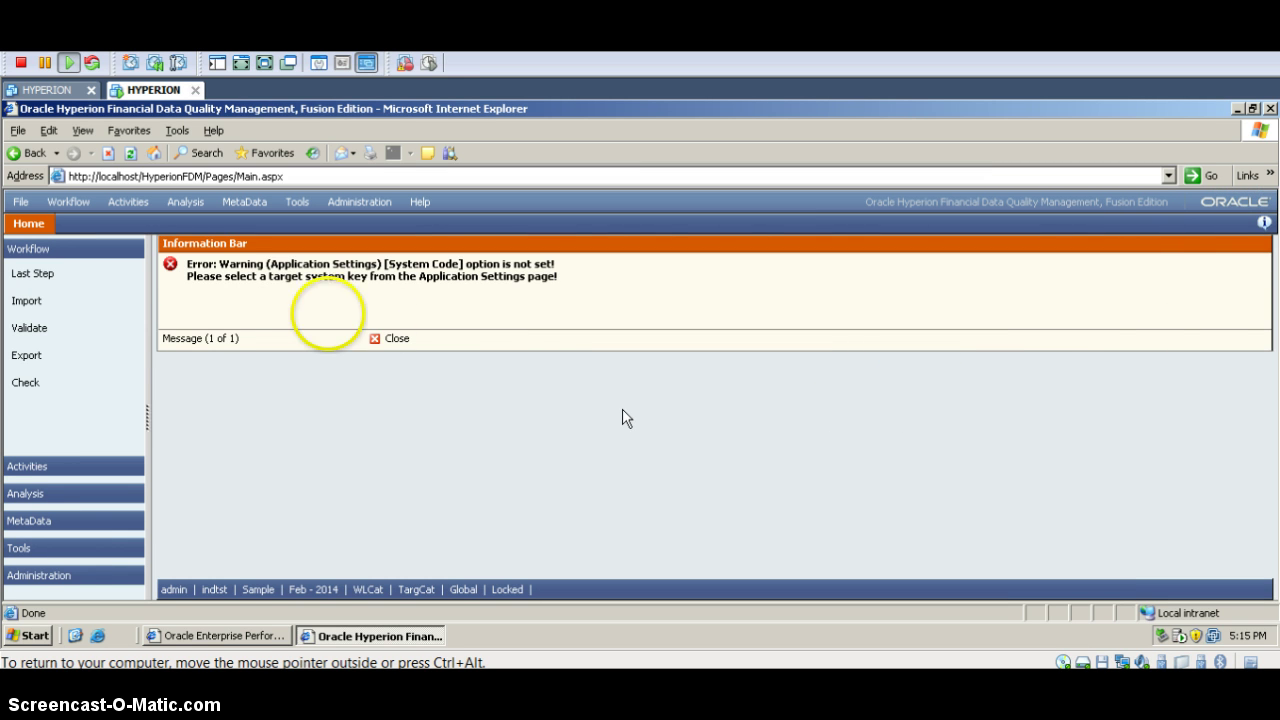
click(390, 339)
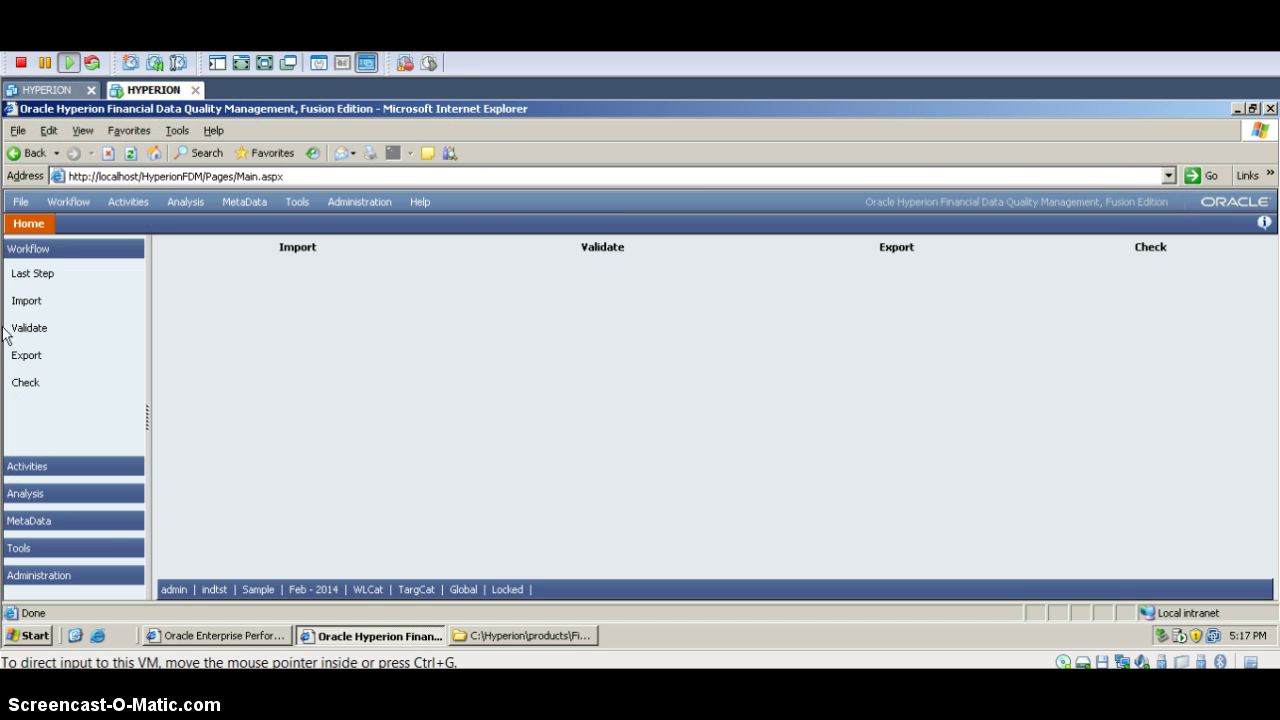
- Log off the FDM web session and start FDM Workbench Client from the Start menu
click(20, 201)
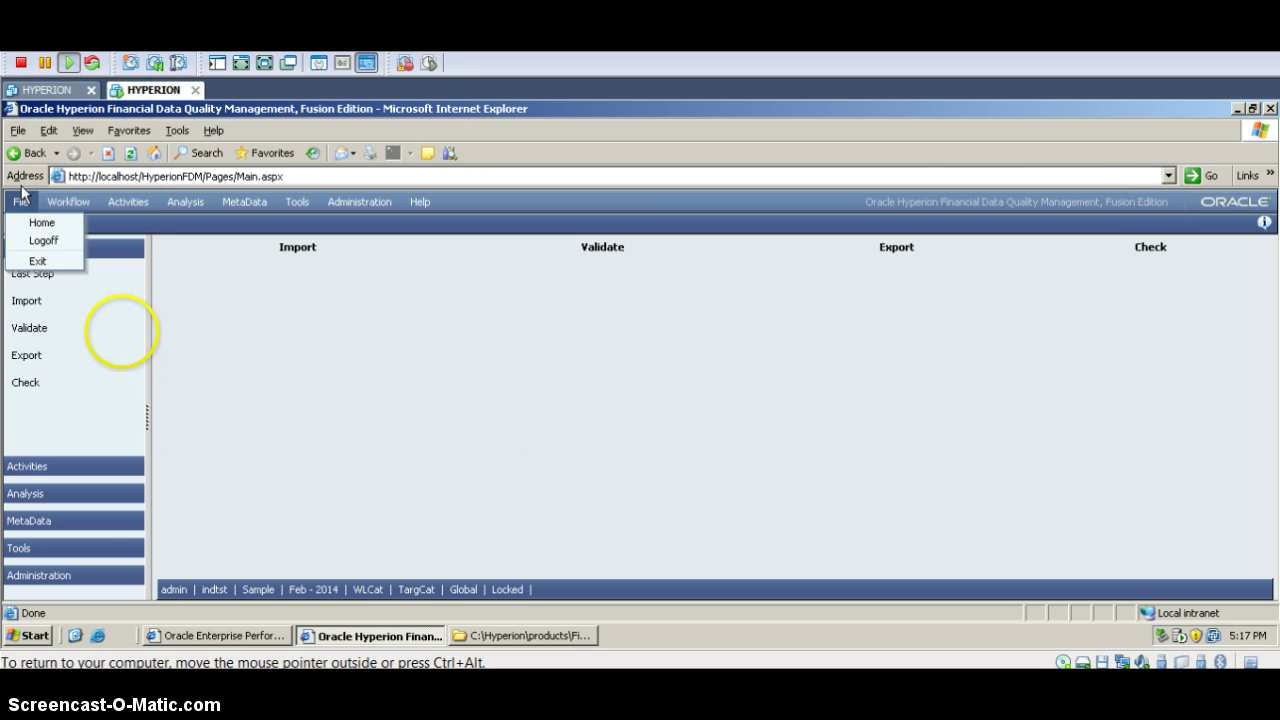
click(44, 242)
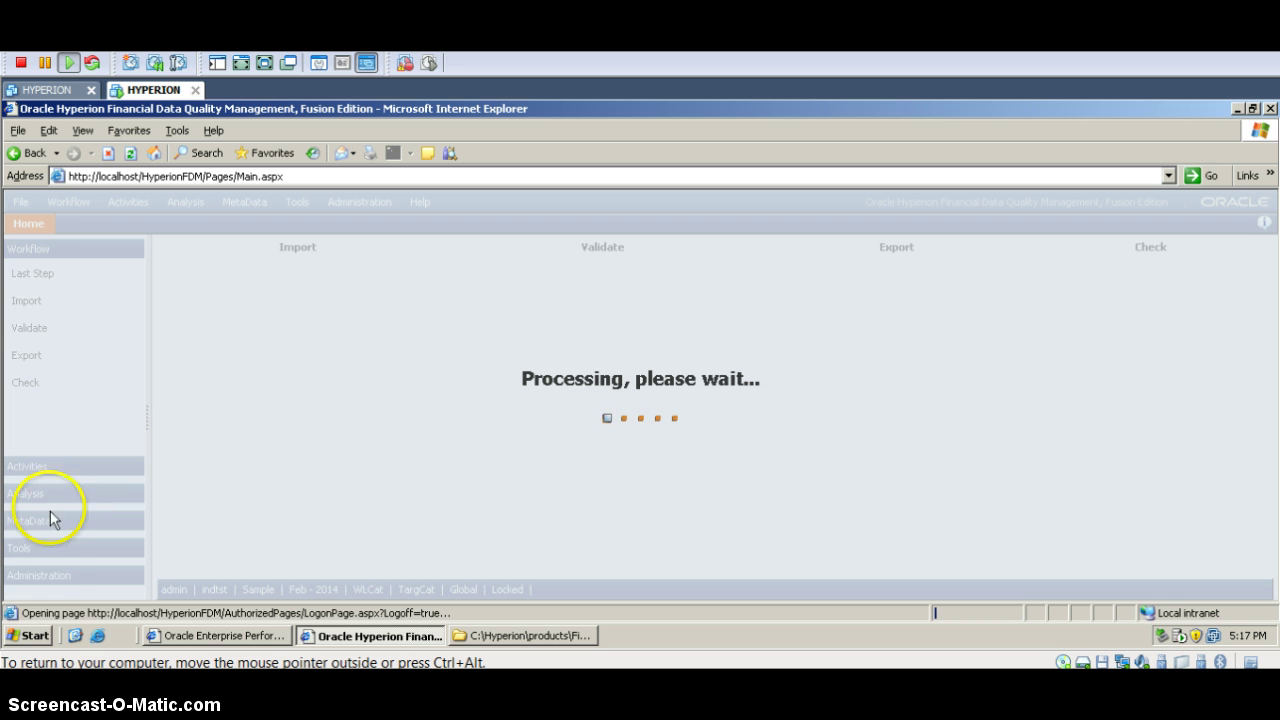
click(33, 636)
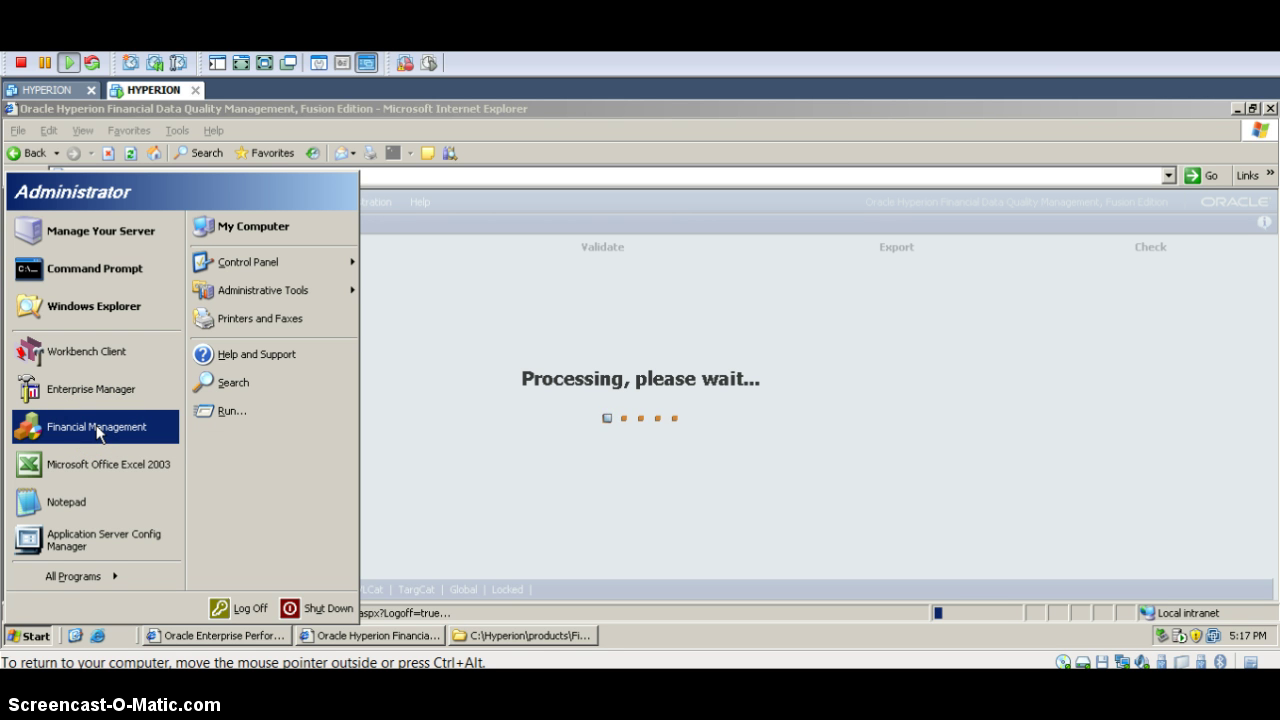
click(35, 430)
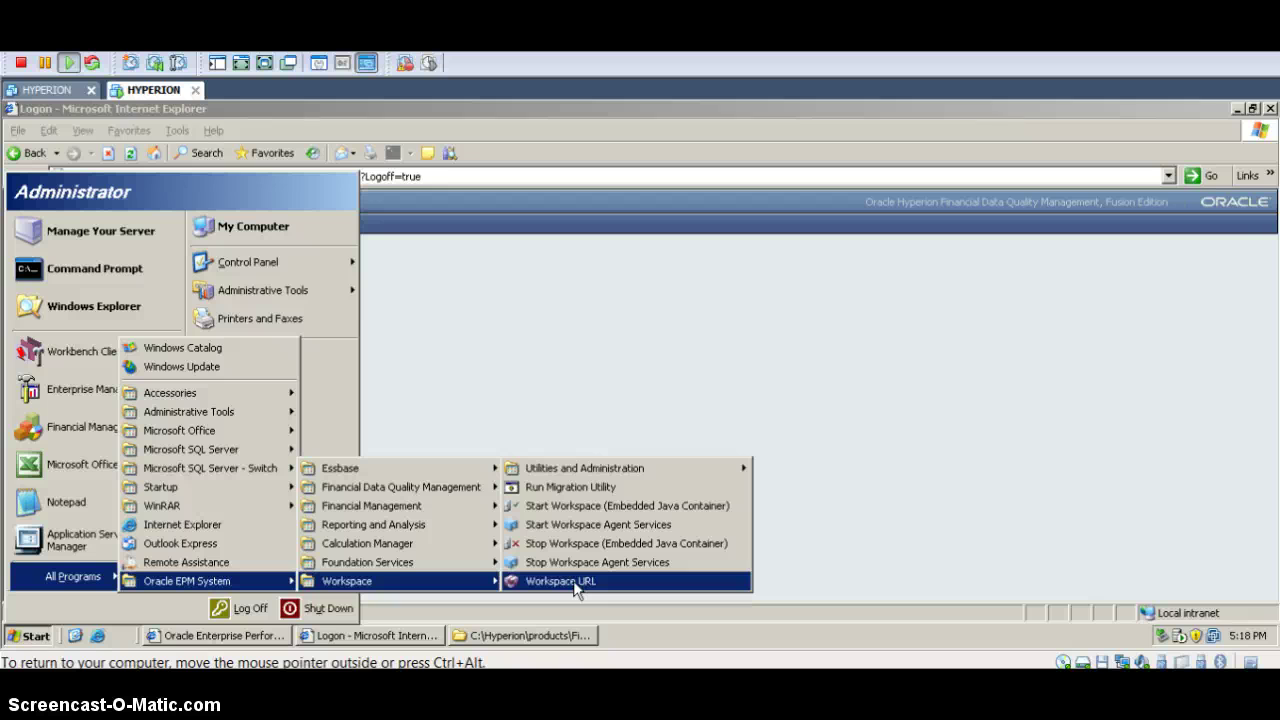
mouse_move(405, 563)
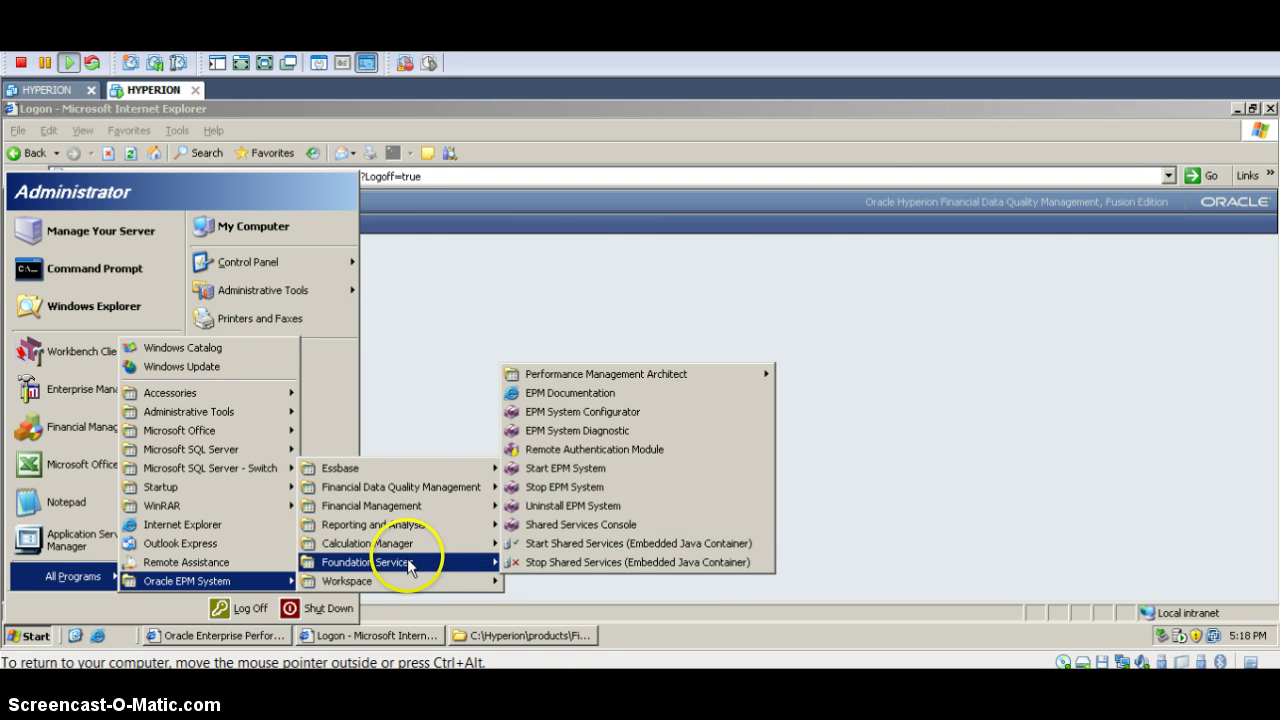
mouse_move(431, 493)
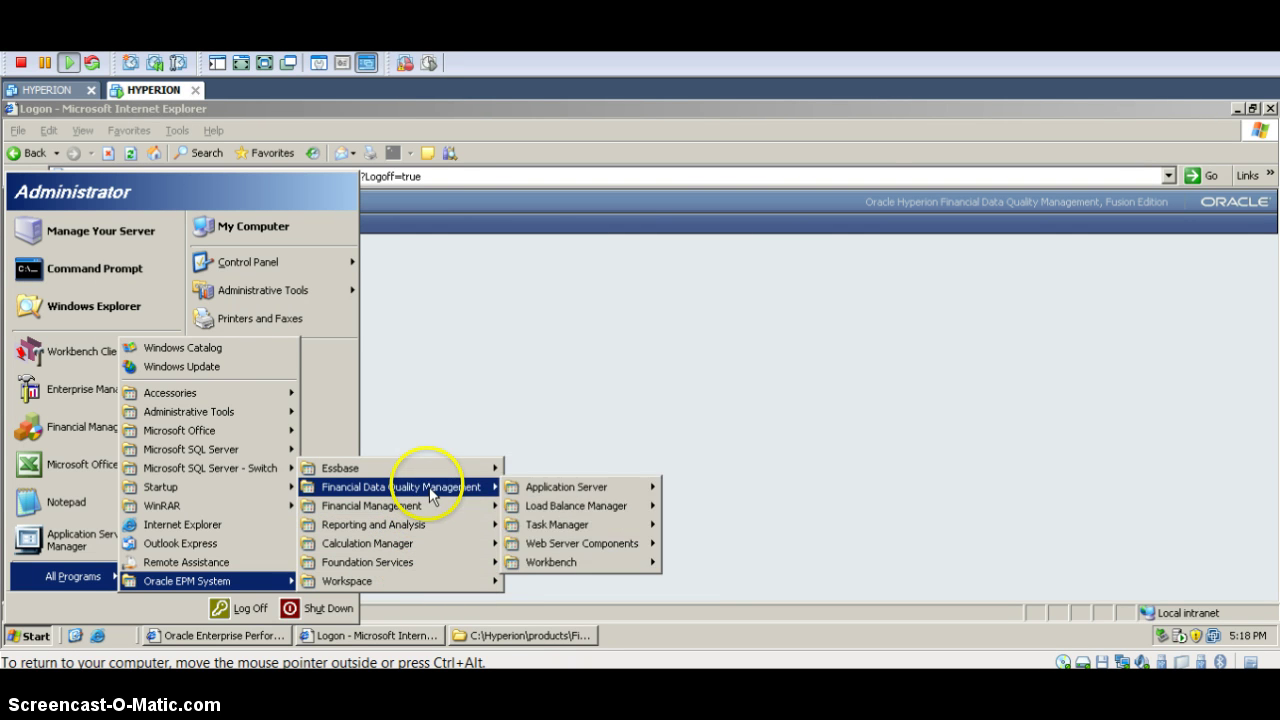
mouse_move(581, 568)
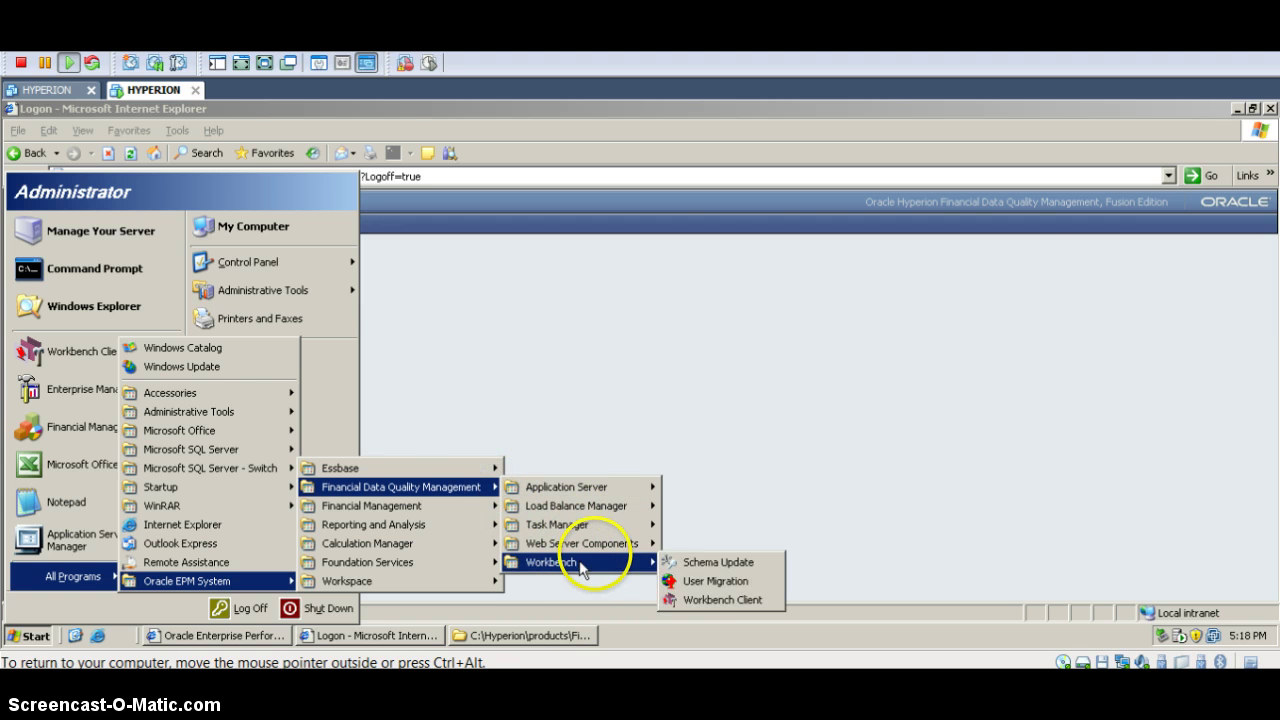
click(722, 601)
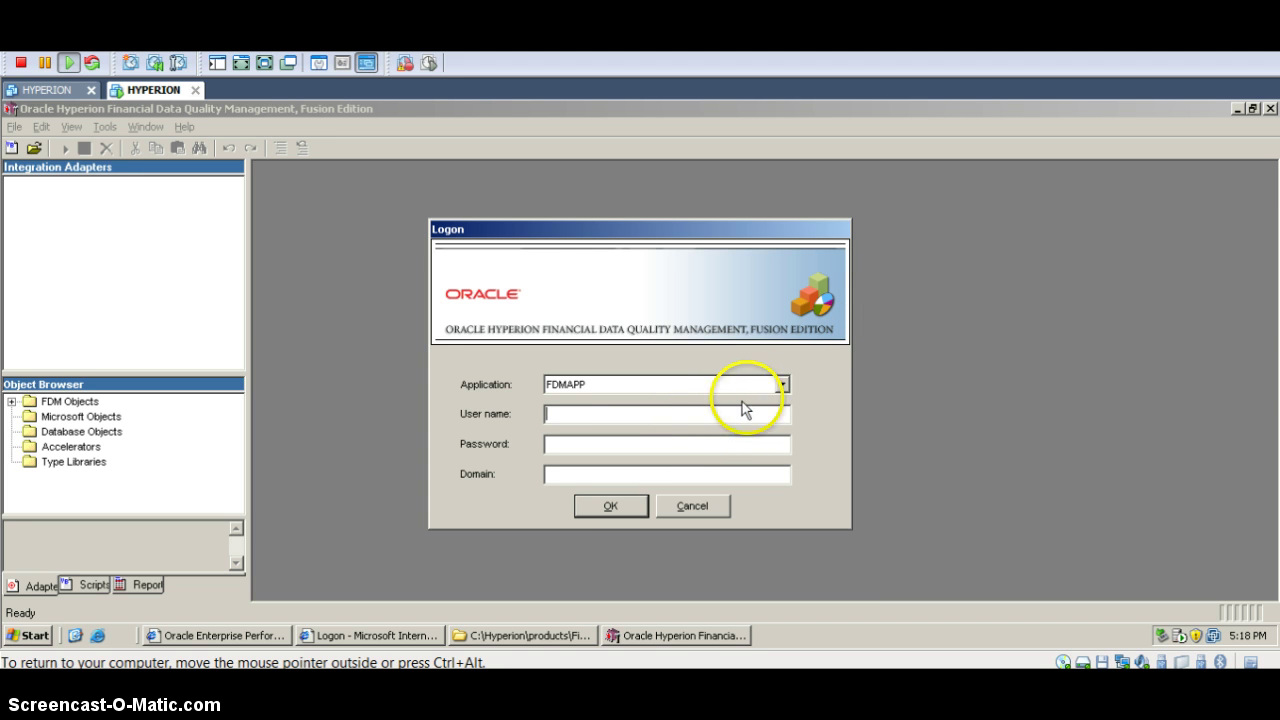
- Select indtst in the Workbench Logon dialog, enter the credentials and log on
click(780, 384)
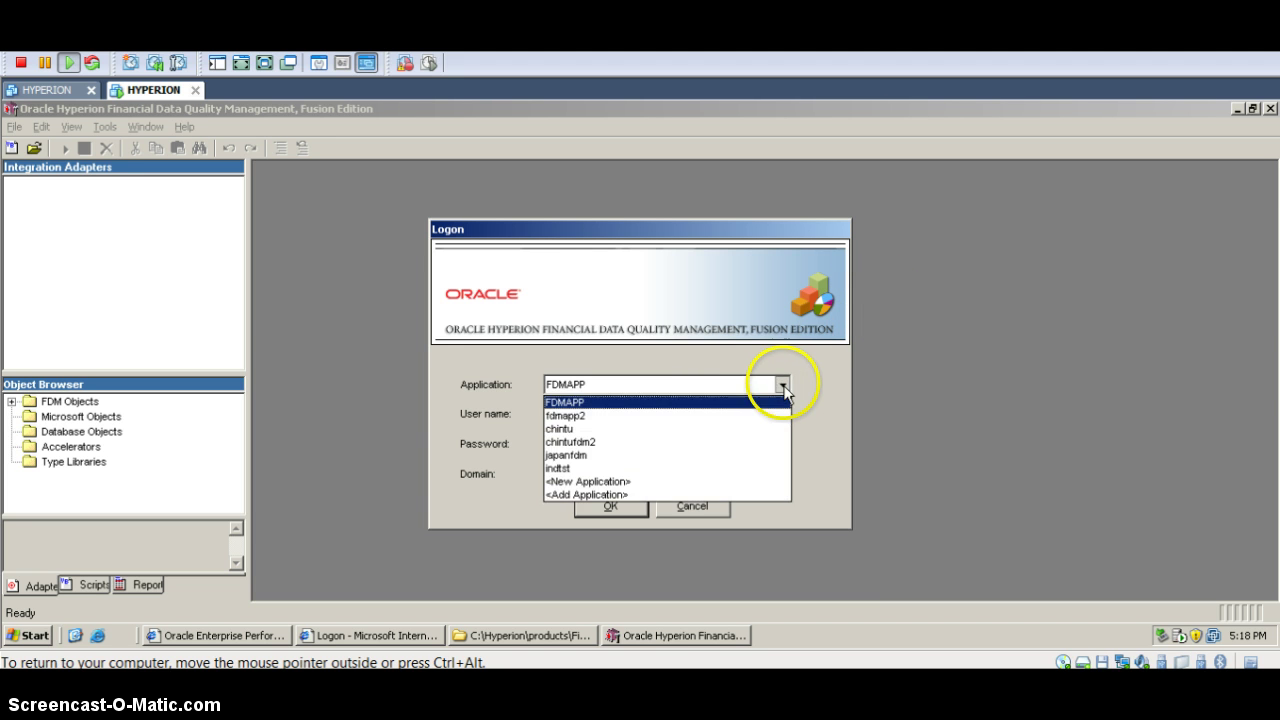
click(588, 467)
click(592, 418)
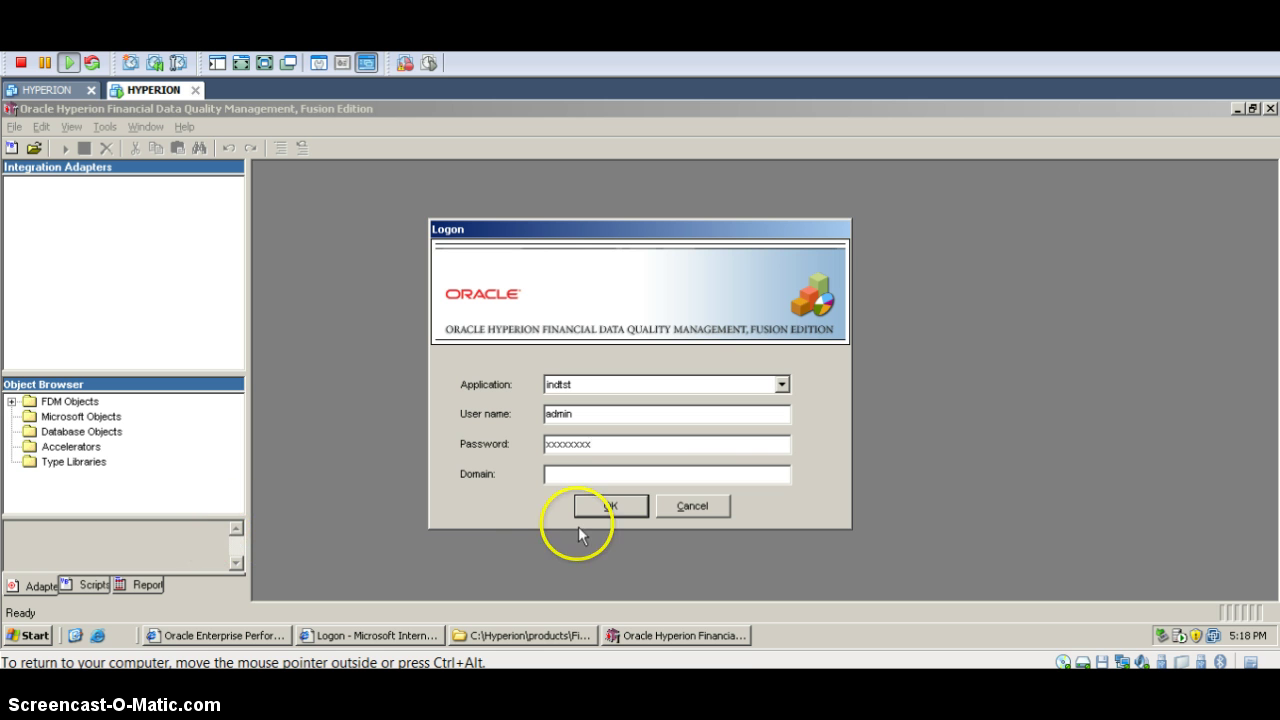
click(612, 506)
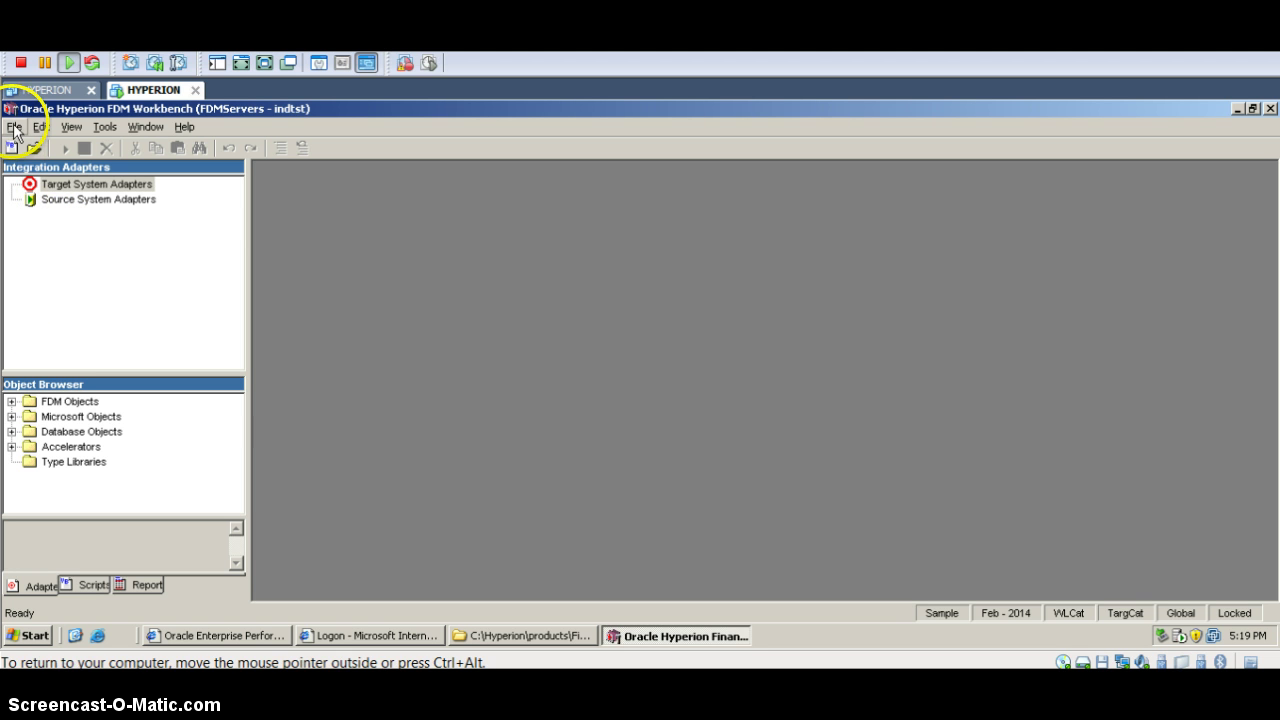
- Select Target System Adapters and cancel an accidentally started metadata export
click(45, 184)
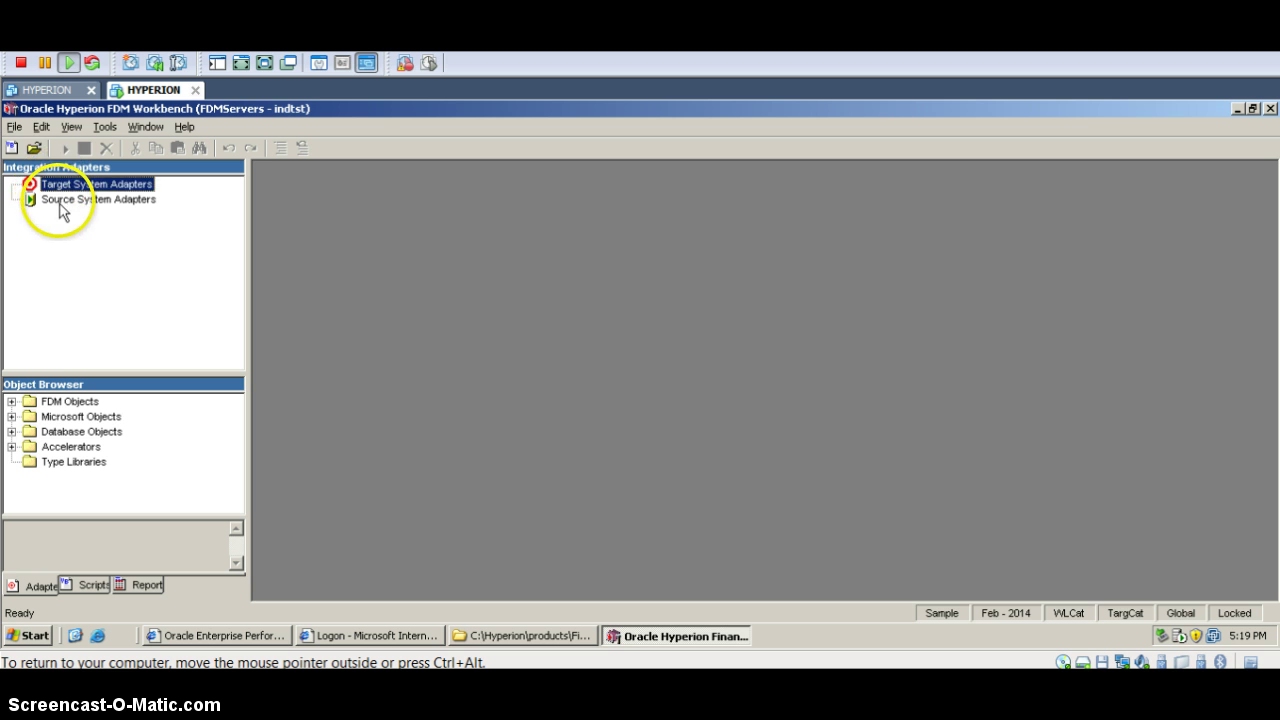
click(14, 127)
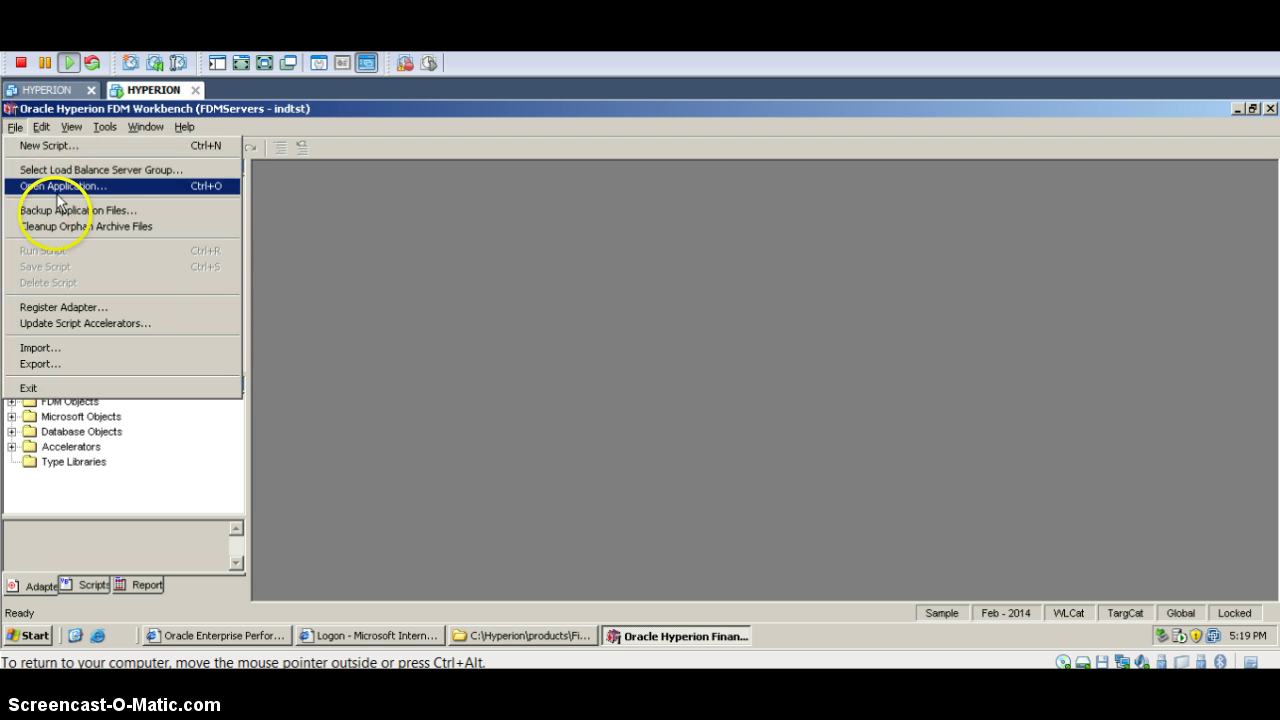
click(60, 362)
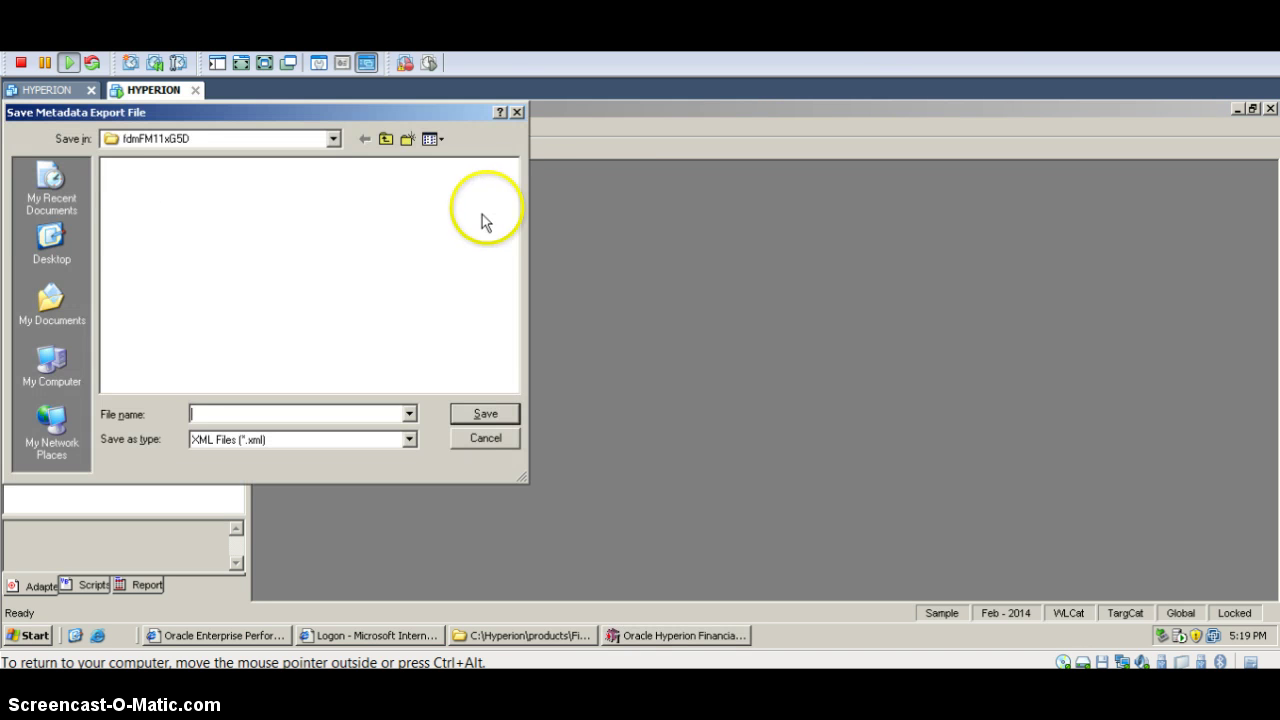
click(517, 112)
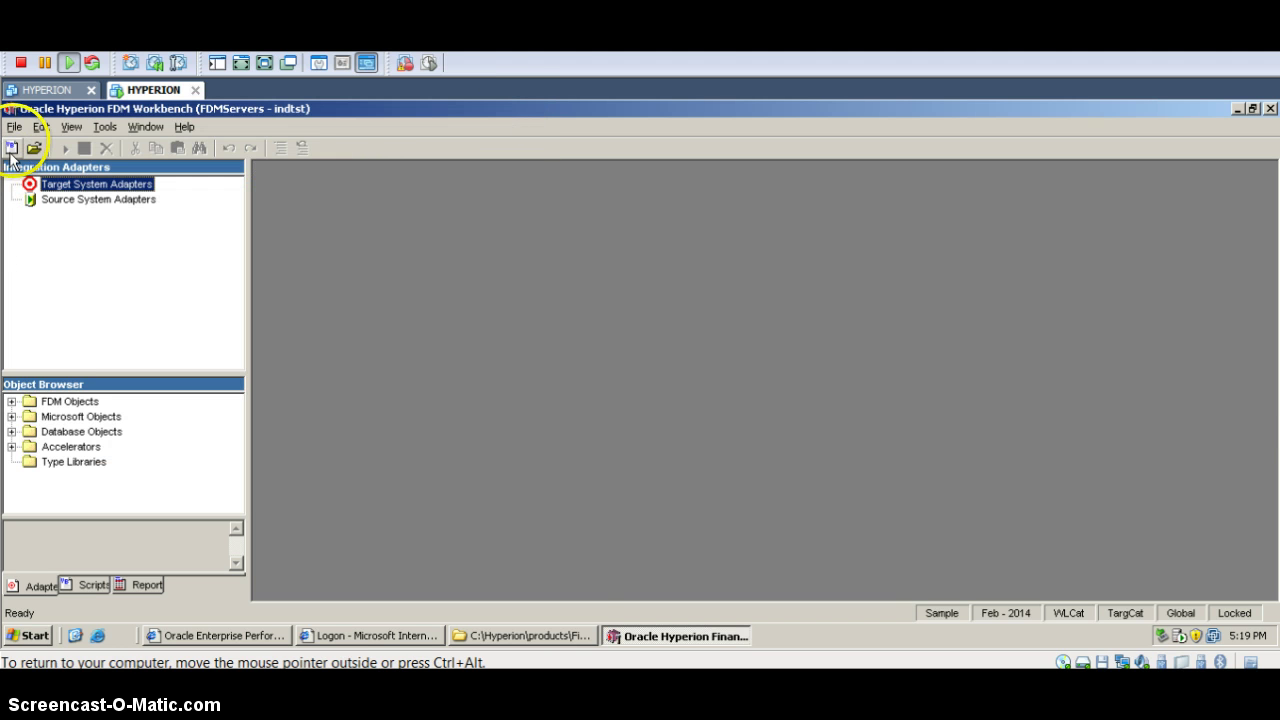
- Import metadata from FM11X-G5-D.xml in the FM11X-G5-D_1011 folder
click(15, 127)
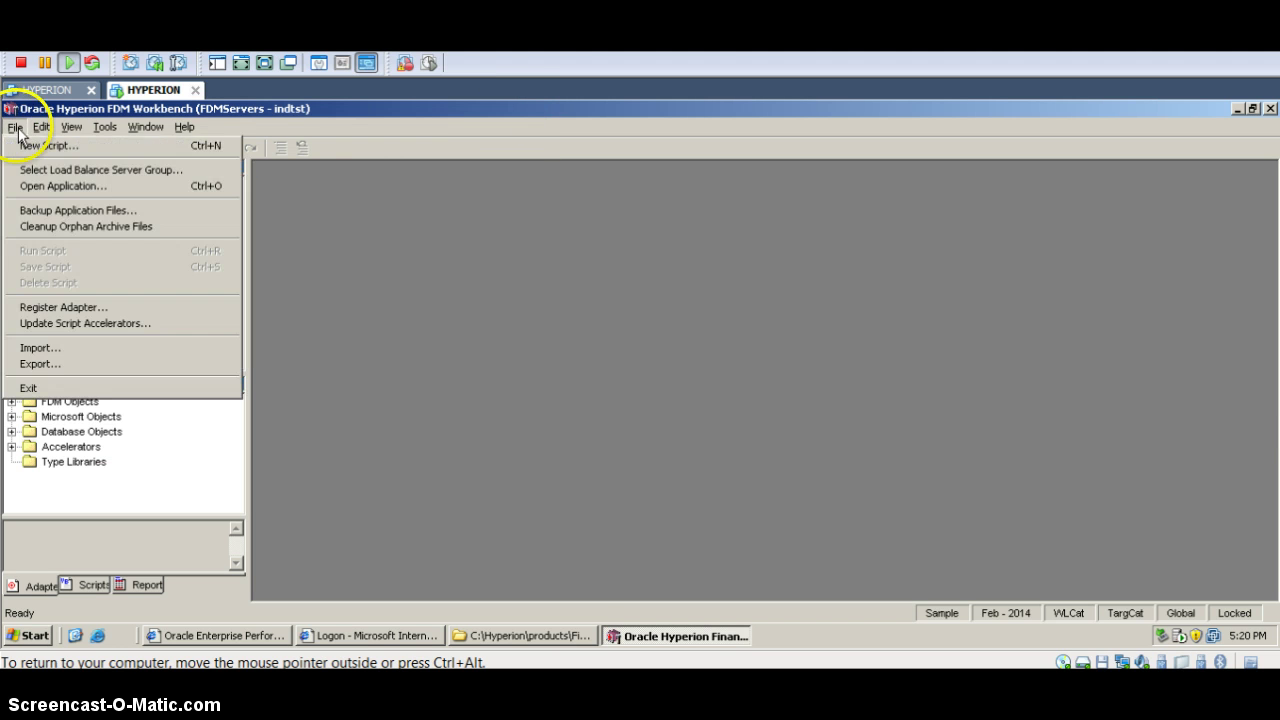
click(37, 349)
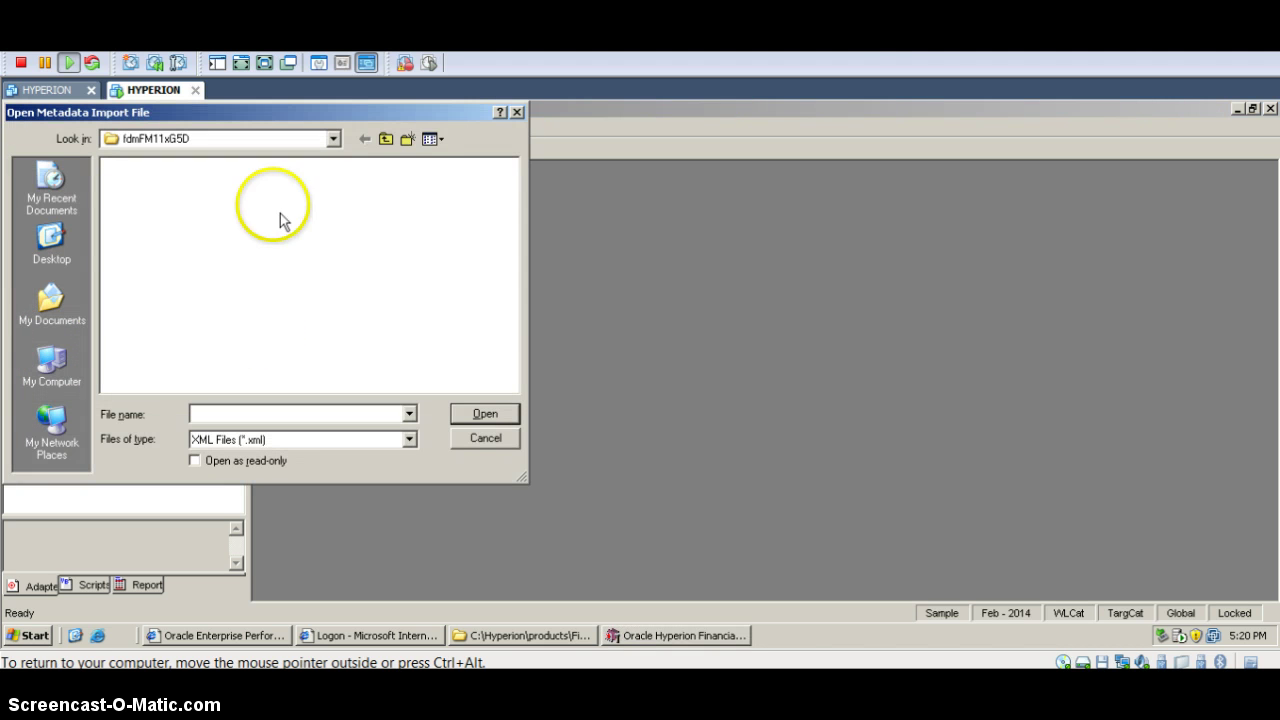
click(336, 143)
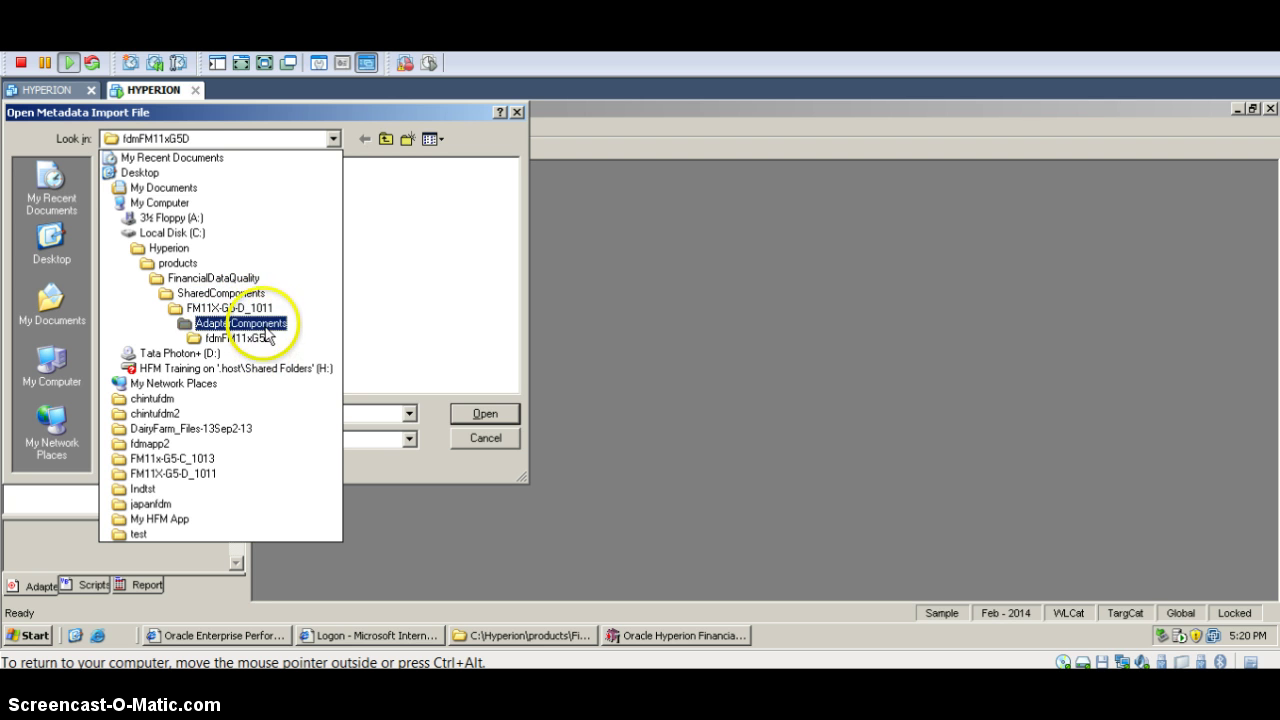
click(250, 308)
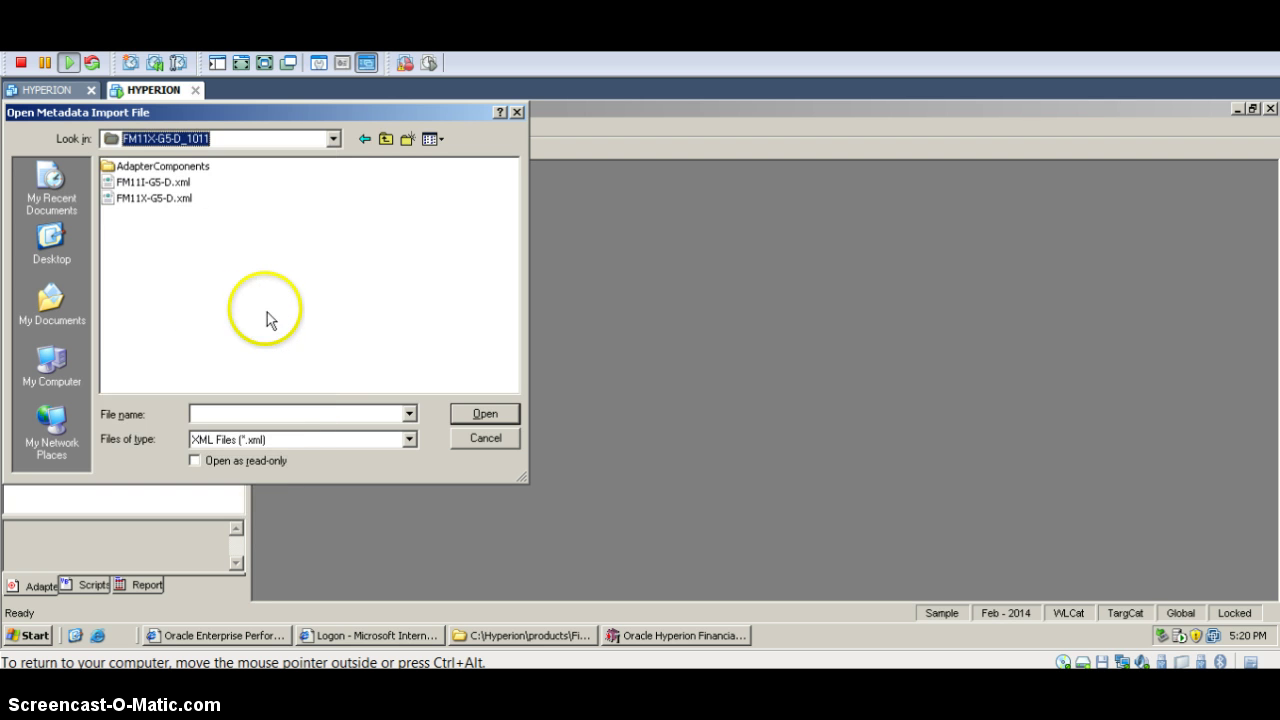
click(184, 205)
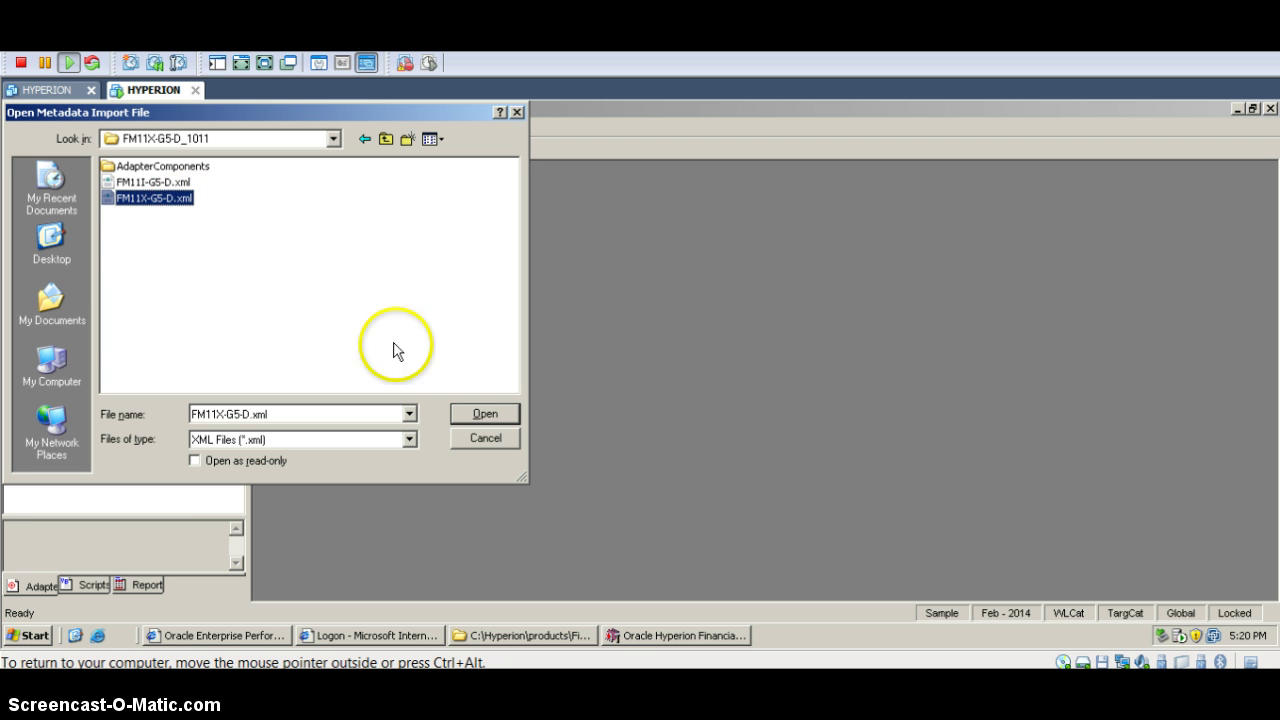
click(480, 414)
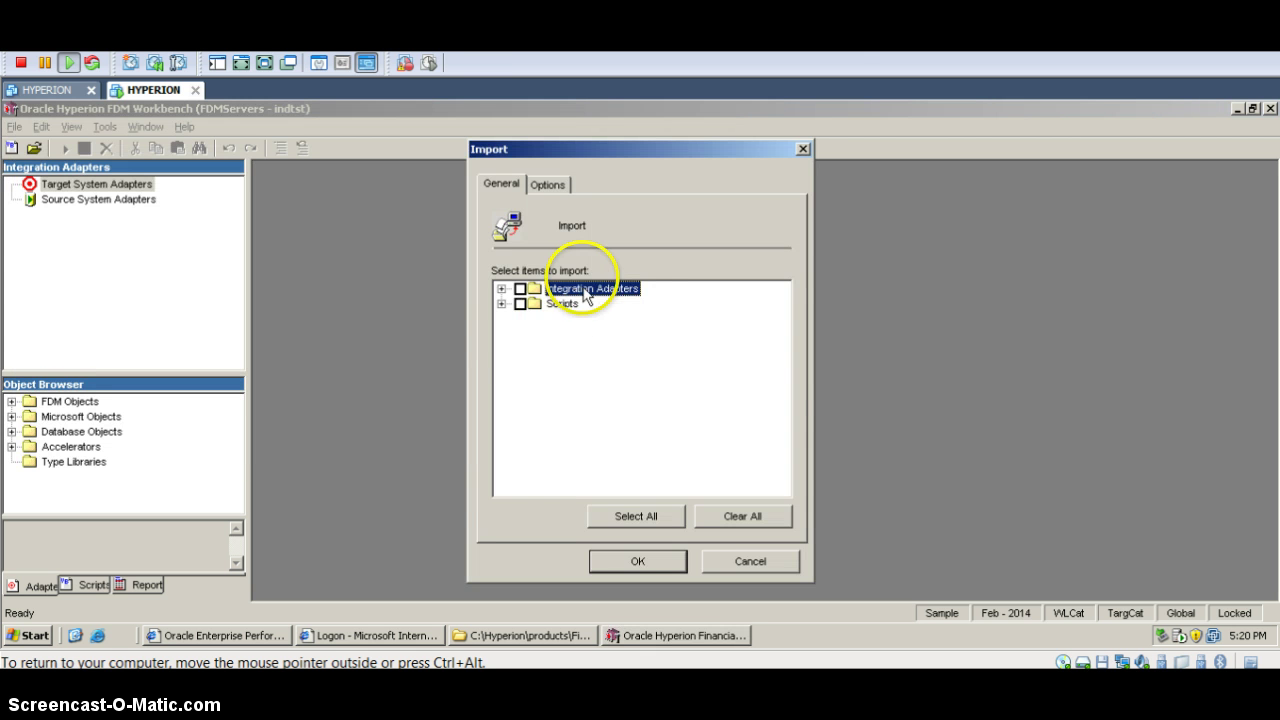
- Import all adapter items and scripts, then expand Target System Adapters to reveal the FM11X-G5-D adapter's folders
click(628, 516)
click(640, 560)
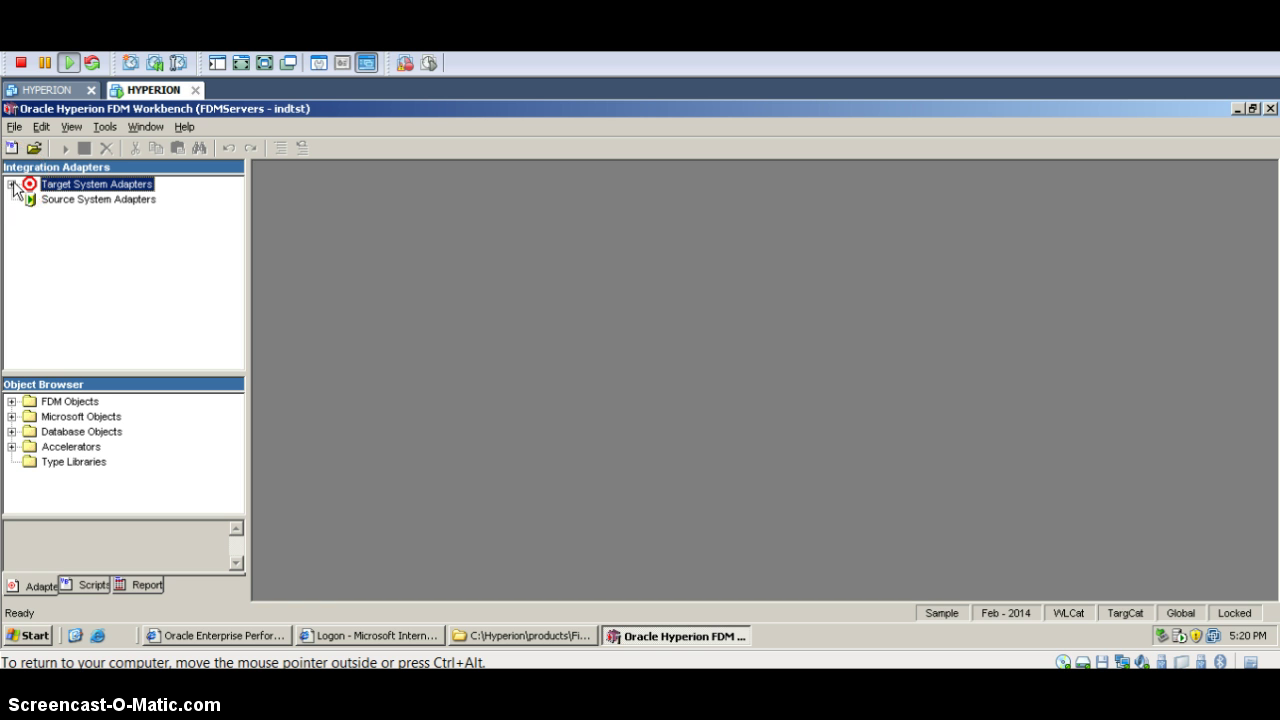
click(12, 184)
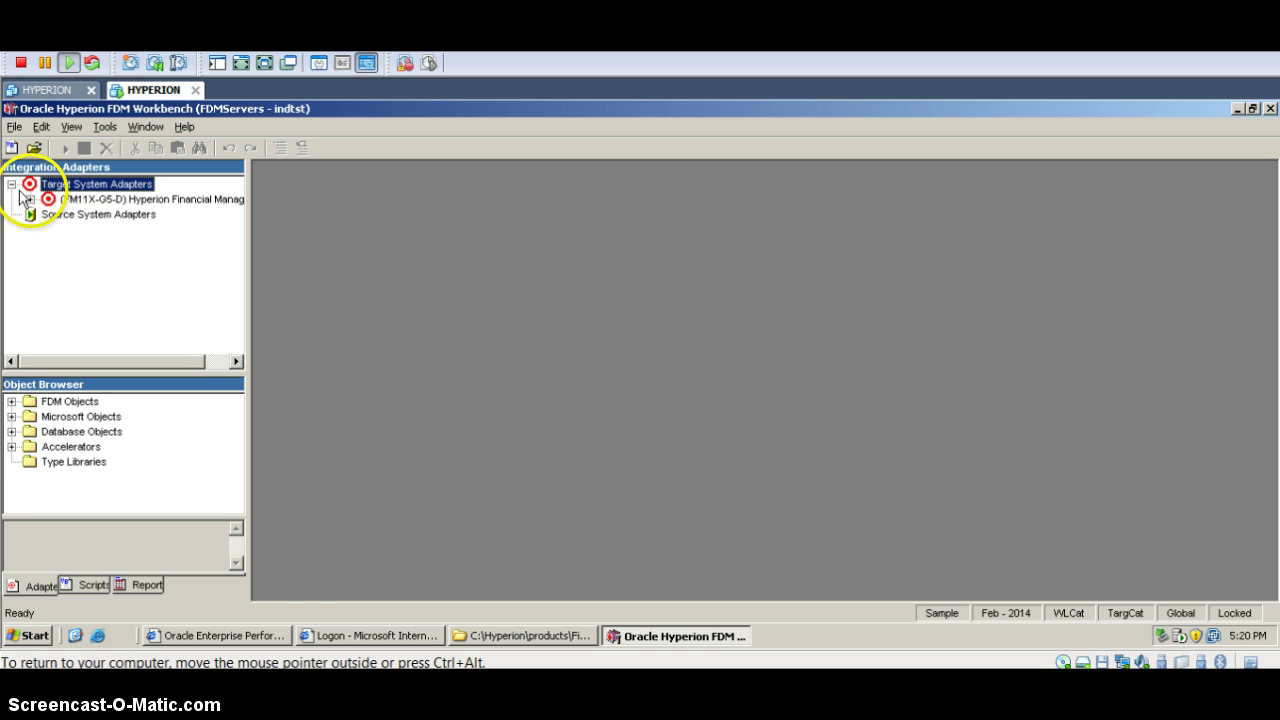
click(30, 199)
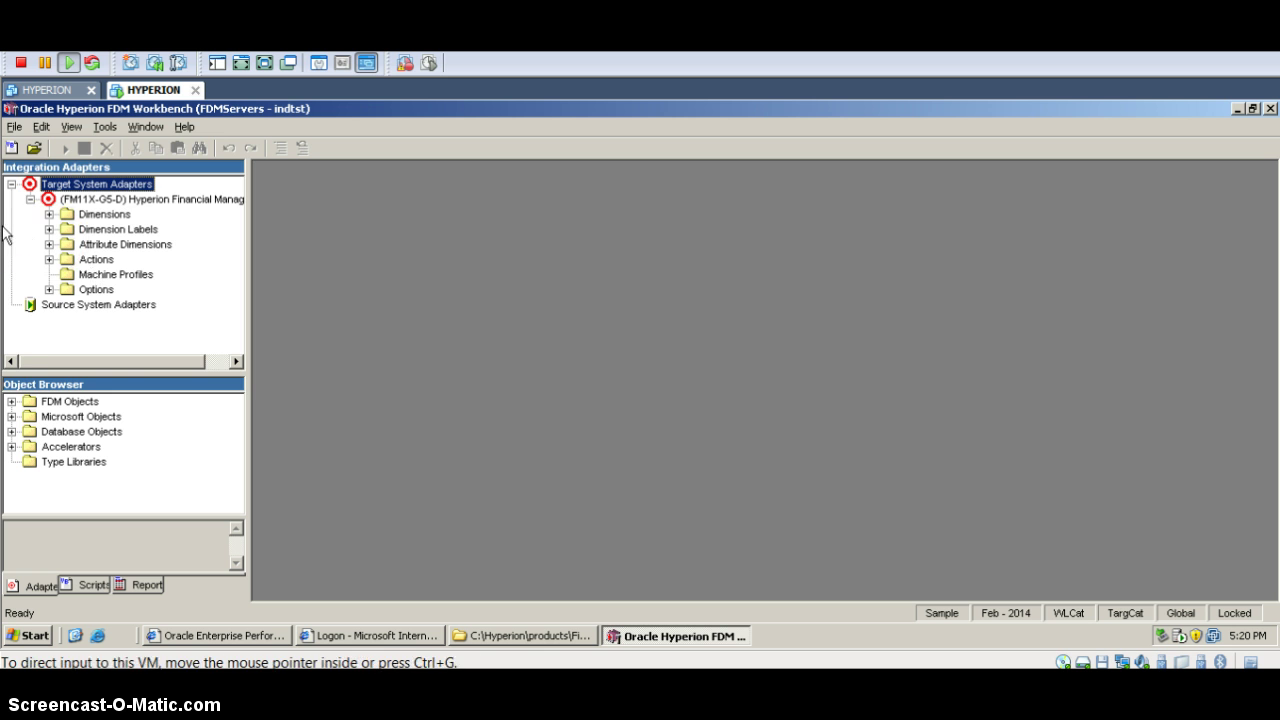
click(15, 128)
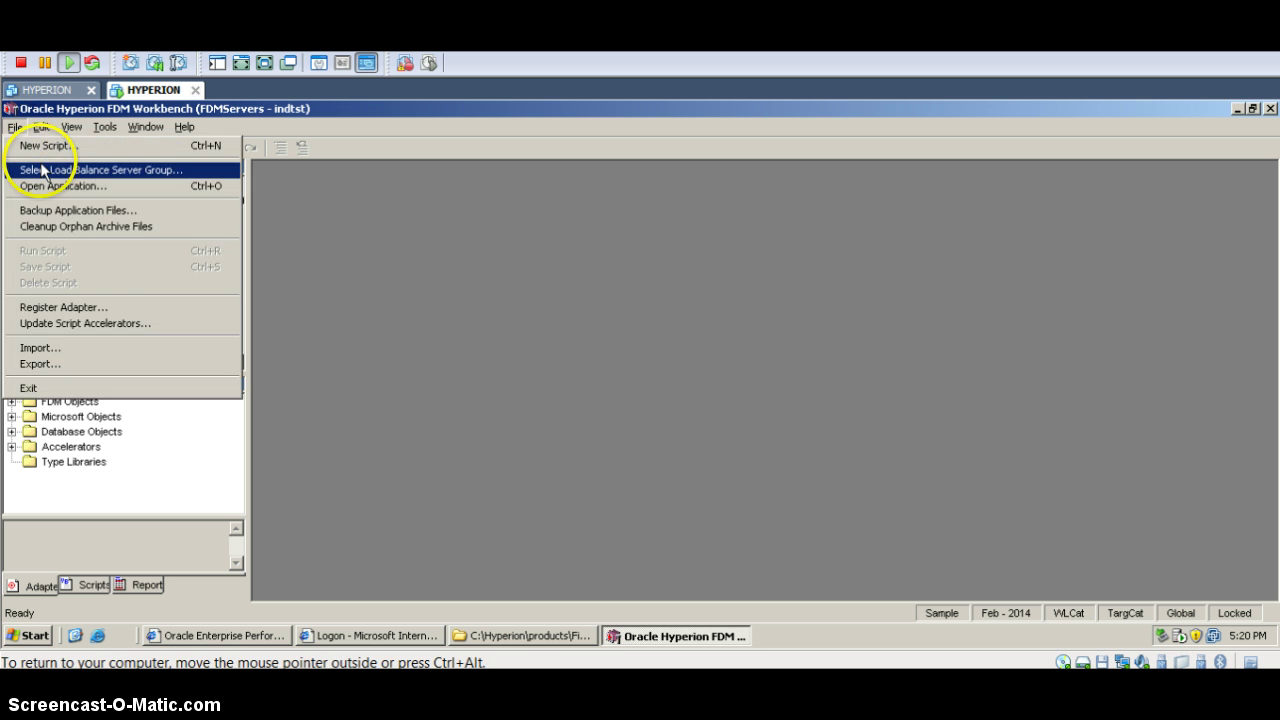
- Register fdmFM11xG5C.dll from FinancialDataQuality\SharedComponents\FM11x-G5-C_1013\AdapterComponents\fdmFM11xG5C
click(78, 308)
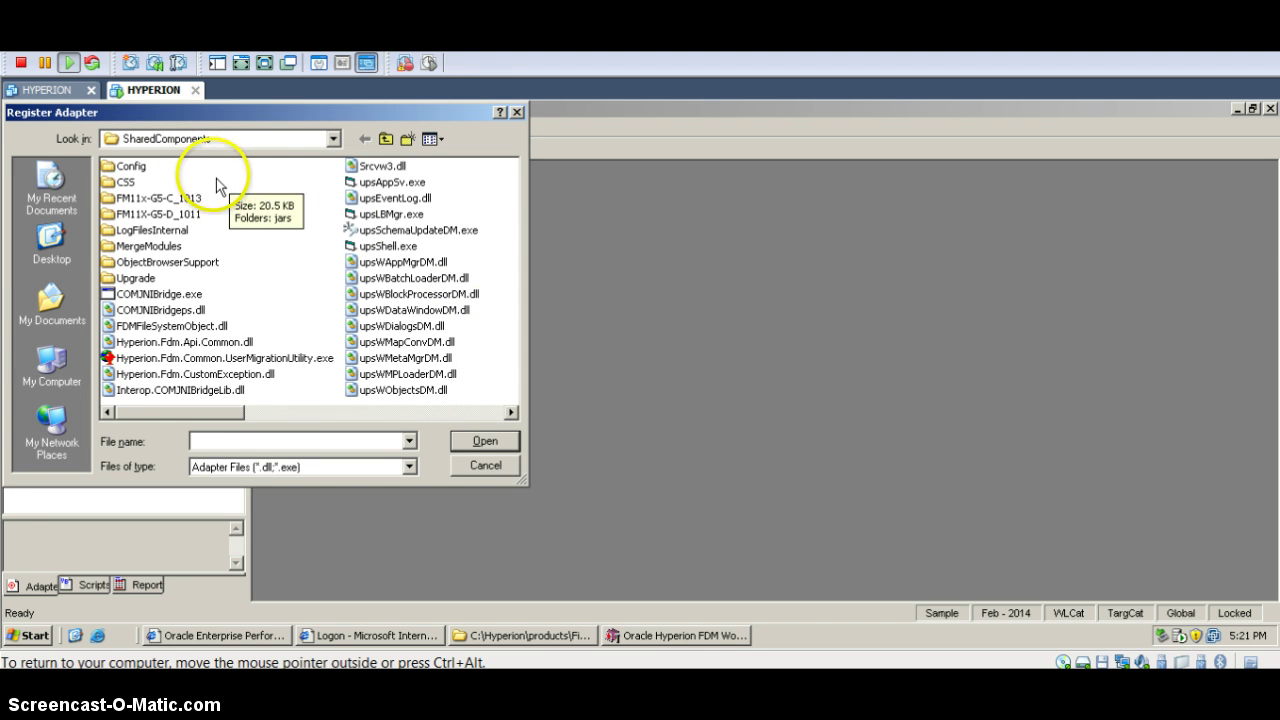
click(334, 139)
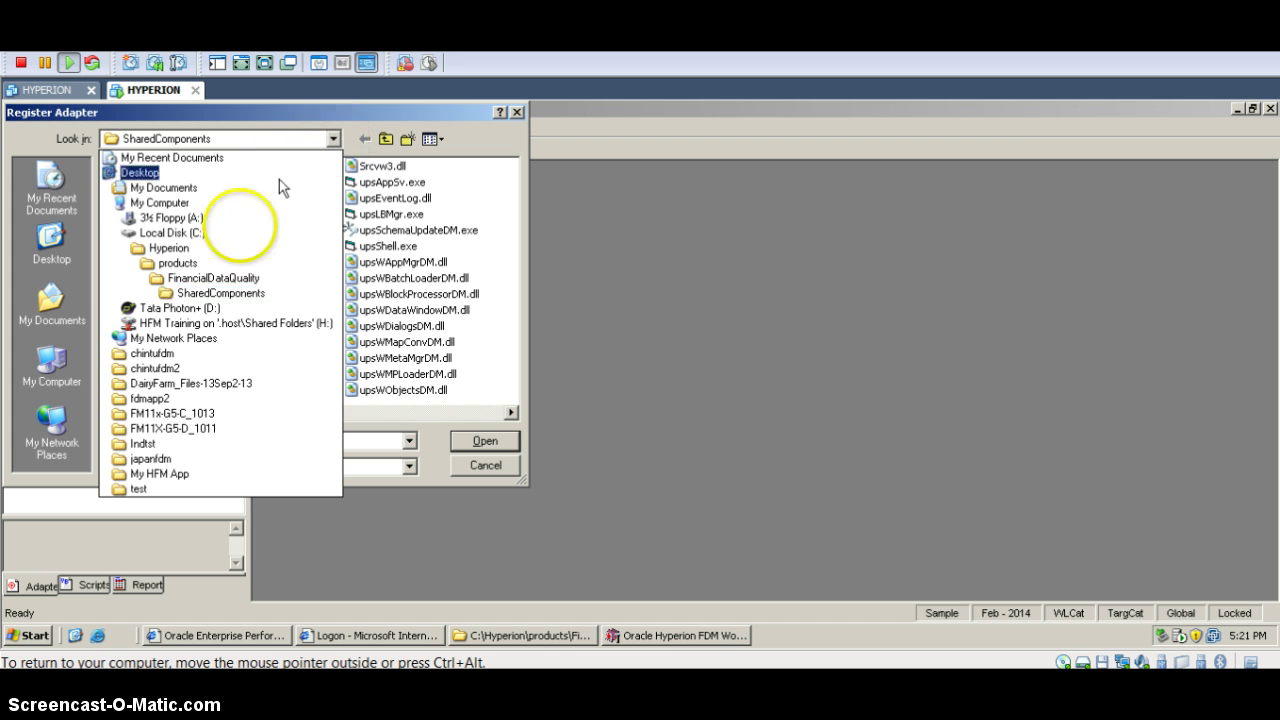
click(236, 285)
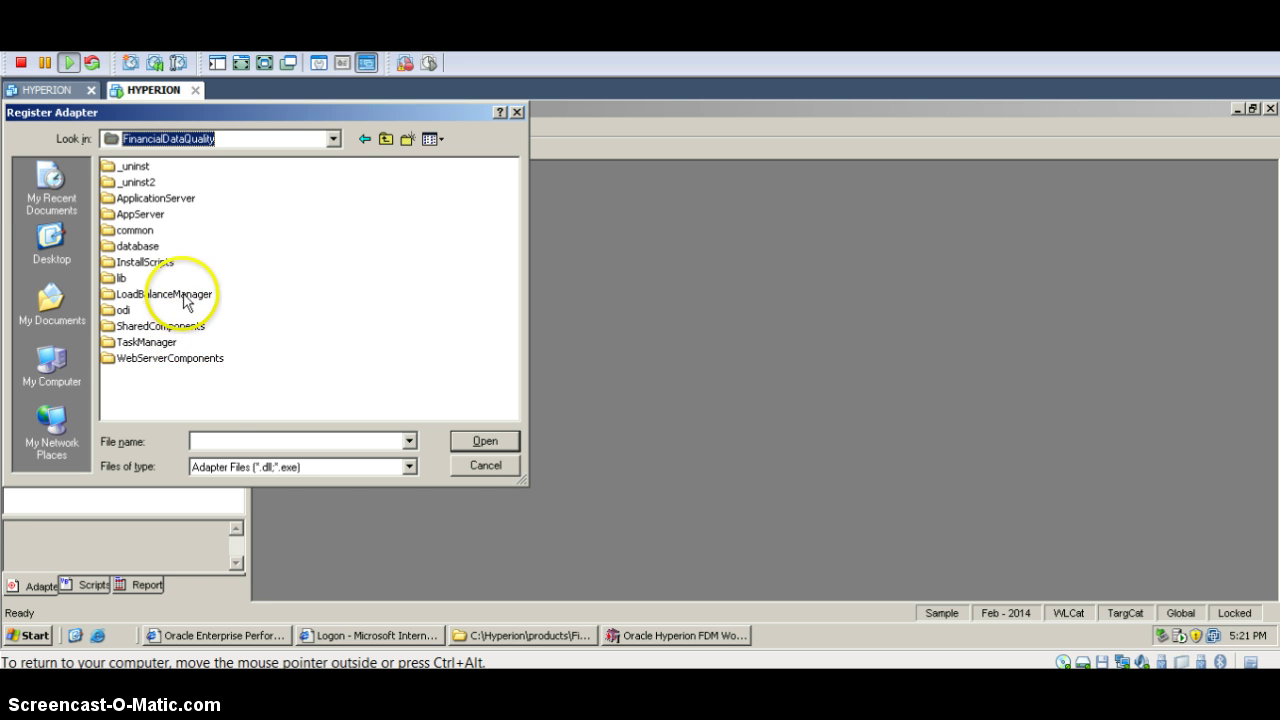
double_click(182, 328)
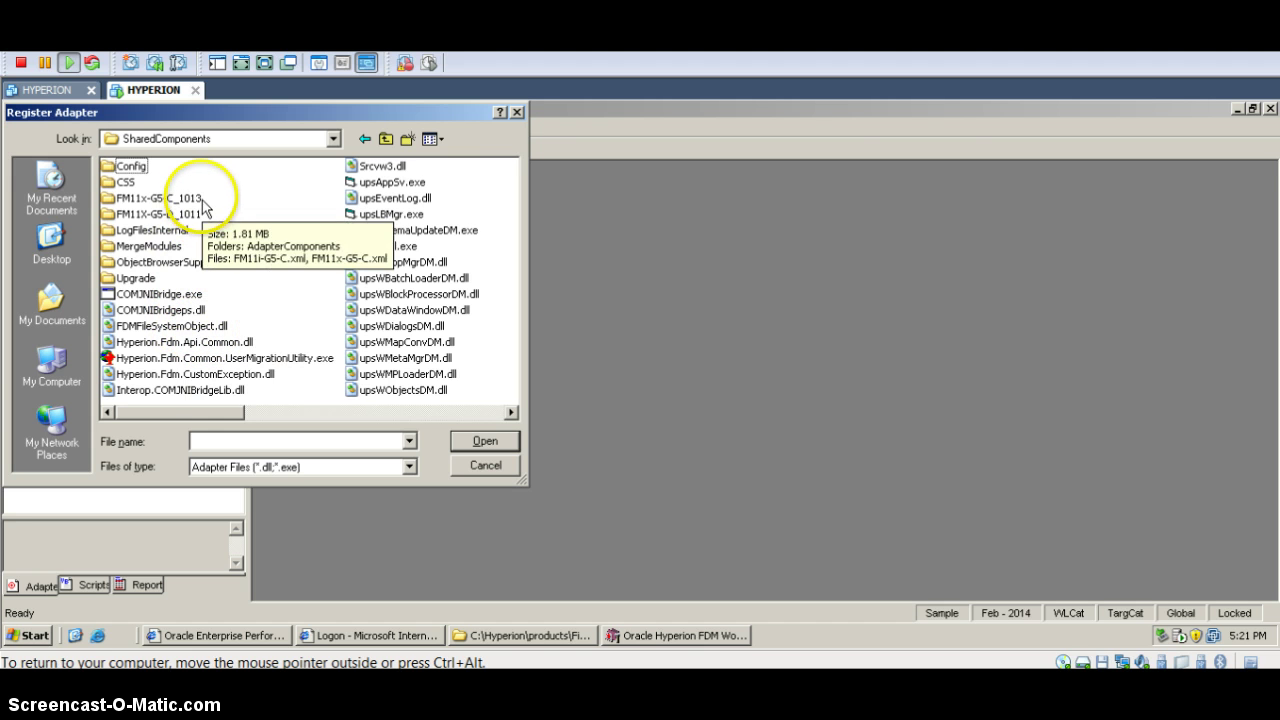
double_click(204, 207)
double_click(205, 170)
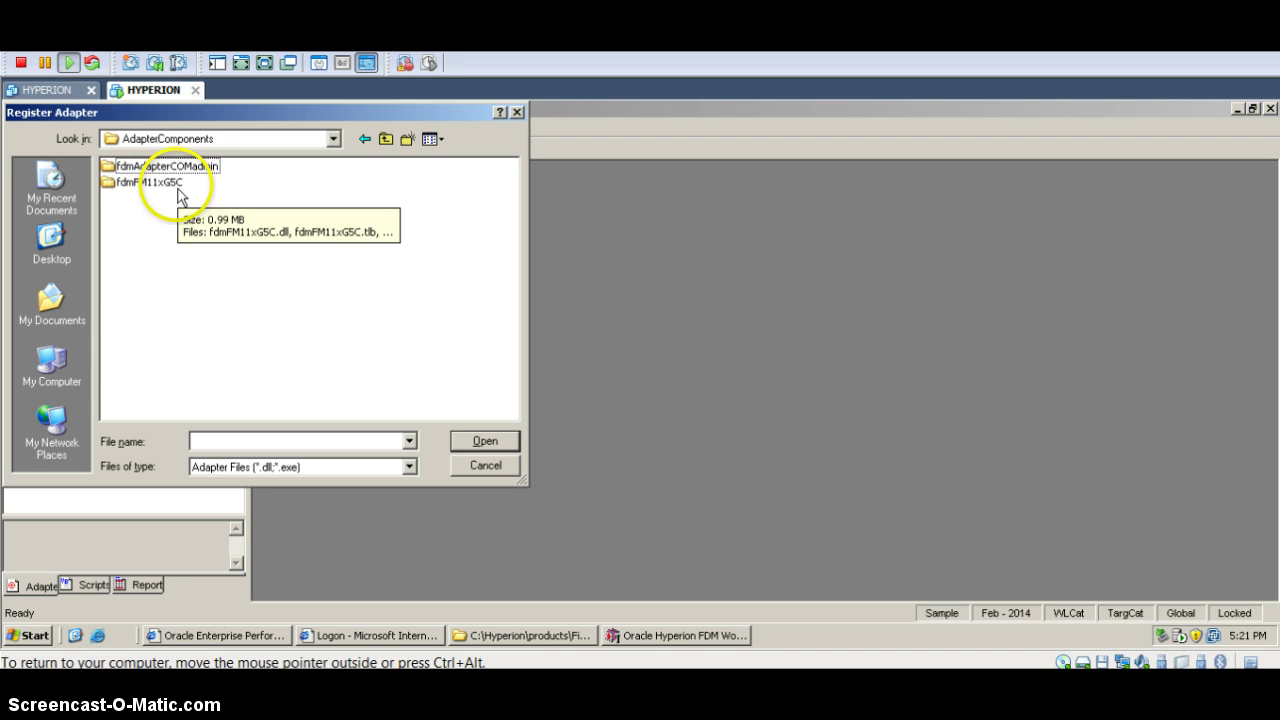
double_click(178, 186)
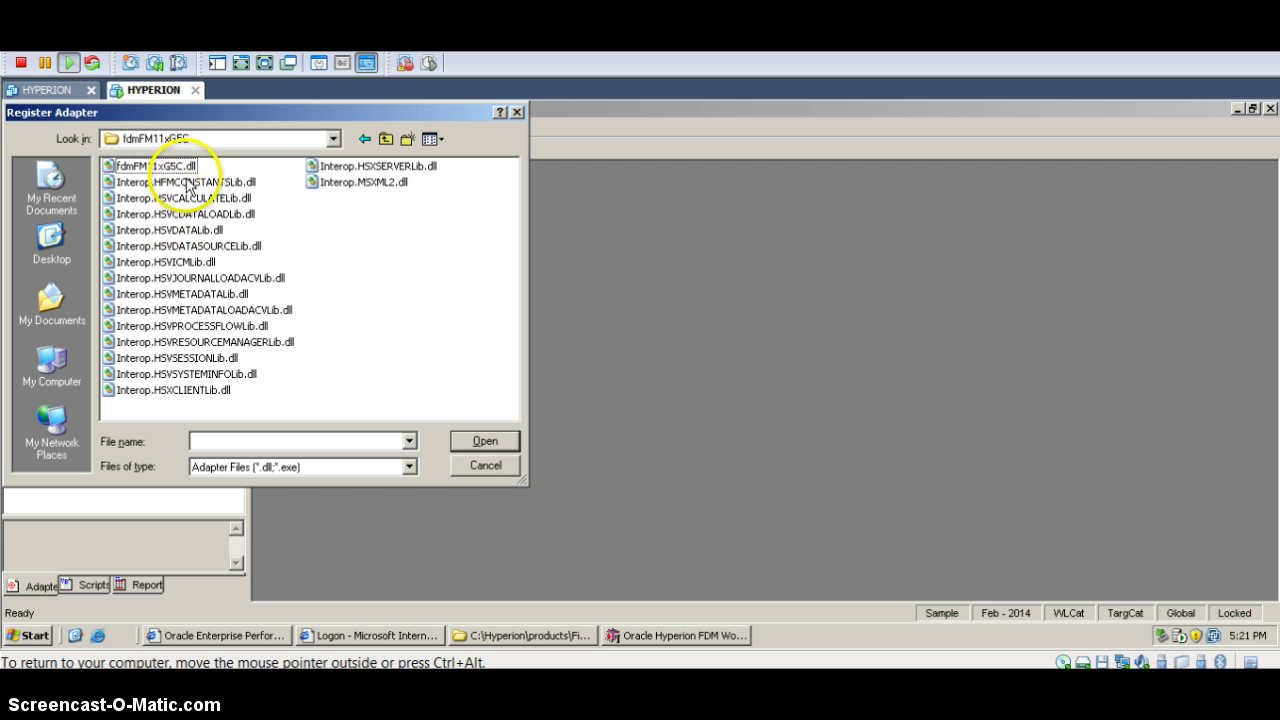
click(185, 168)
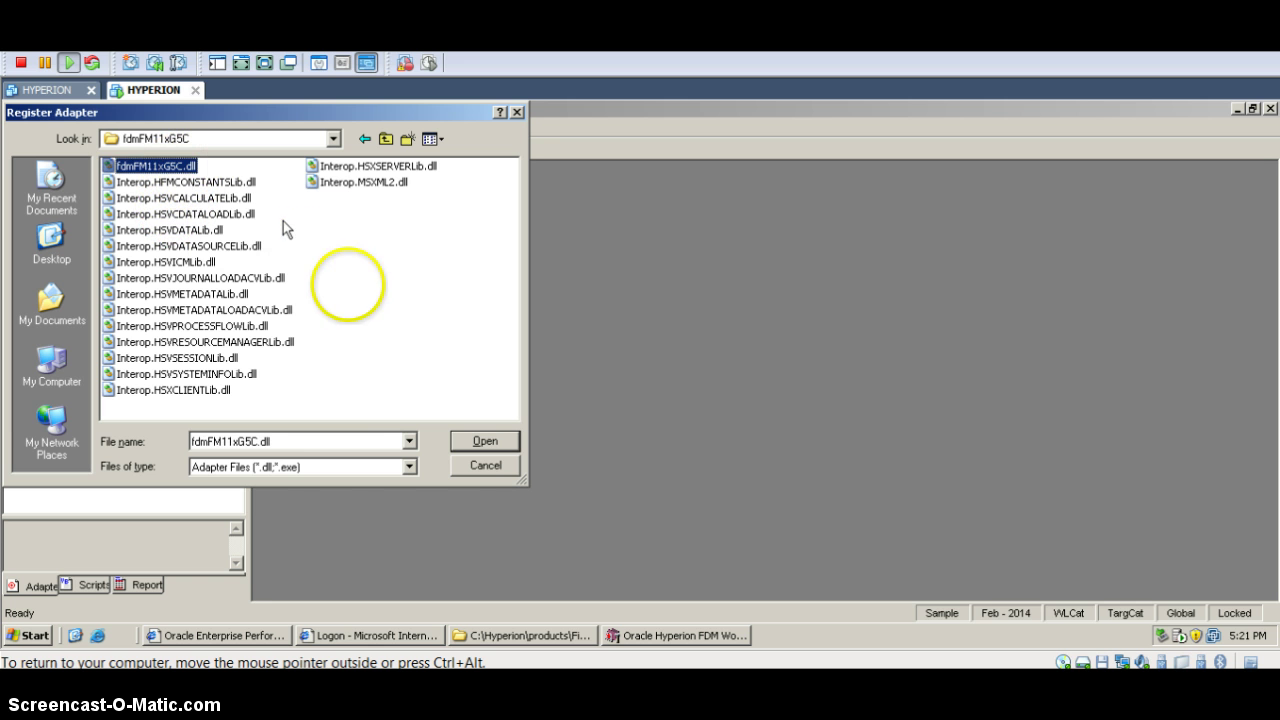
click(485, 443)
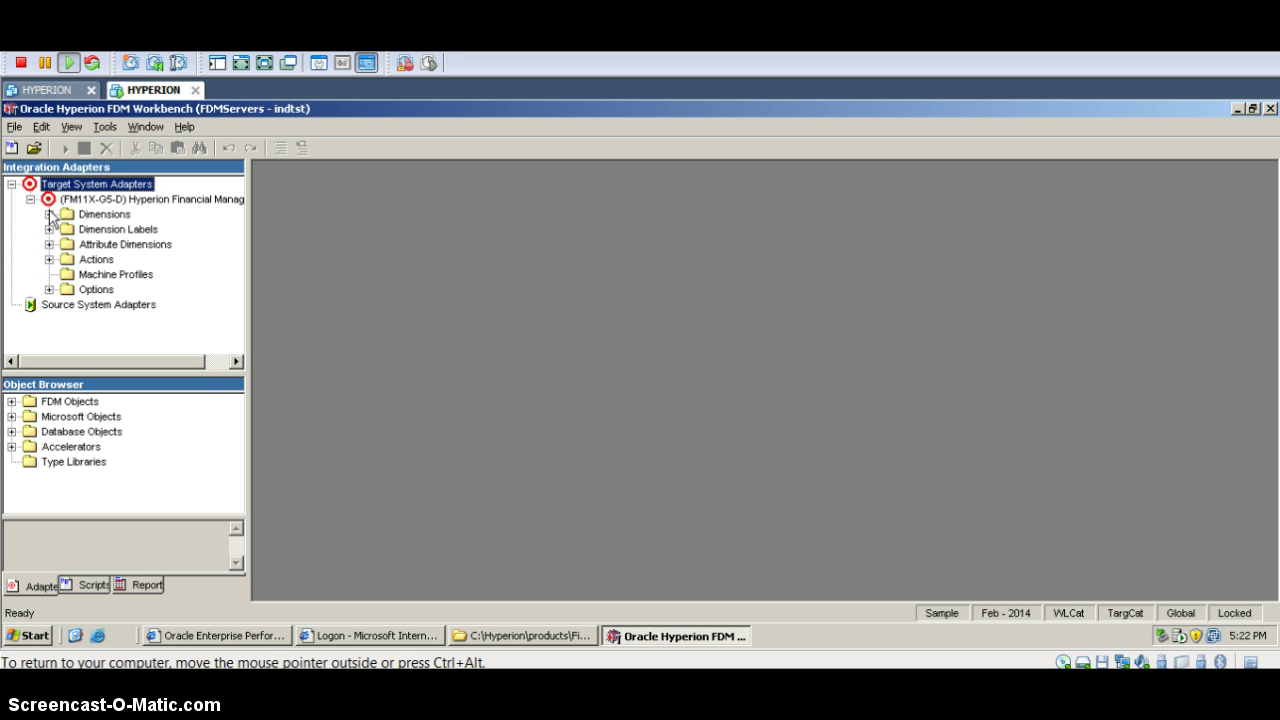
- Add an FM11X-G5-D machine profile with the server's computer name pasted as source and target machine
right_click(90, 276)
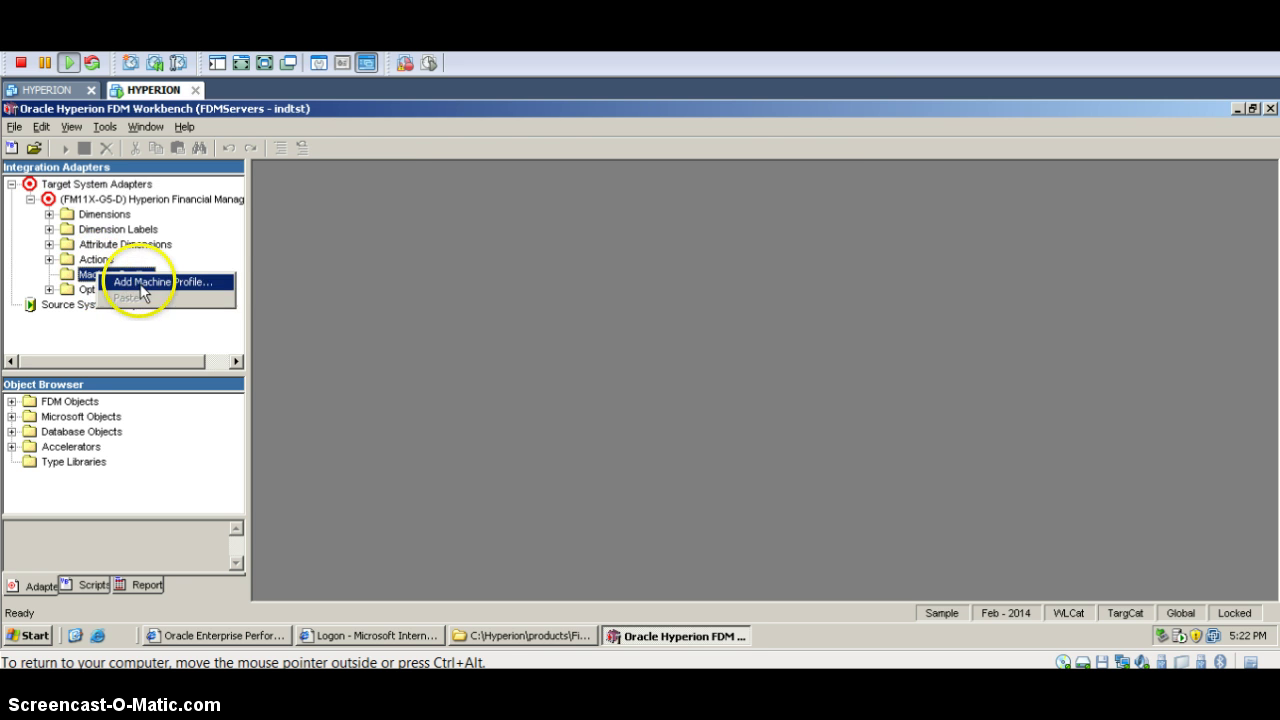
click(150, 284)
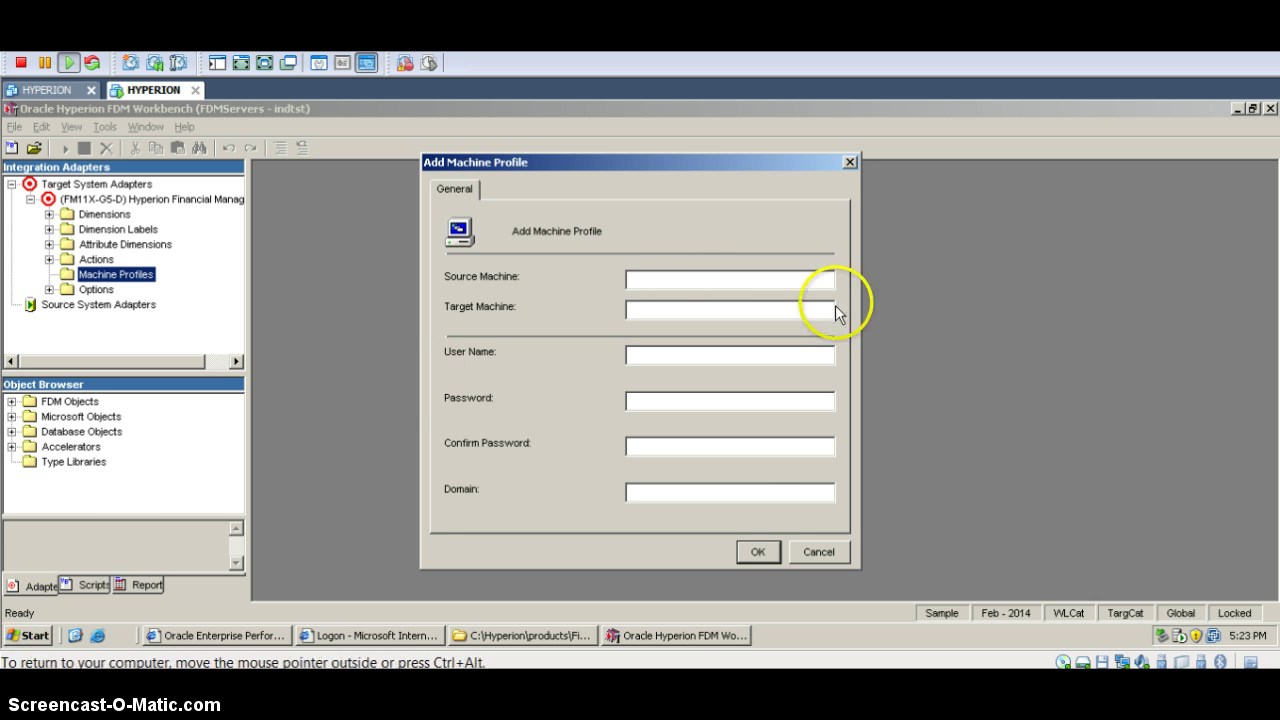
text(rajesh-f343b1a1)
click(672, 308)
text(rajesh-f343b1a1)
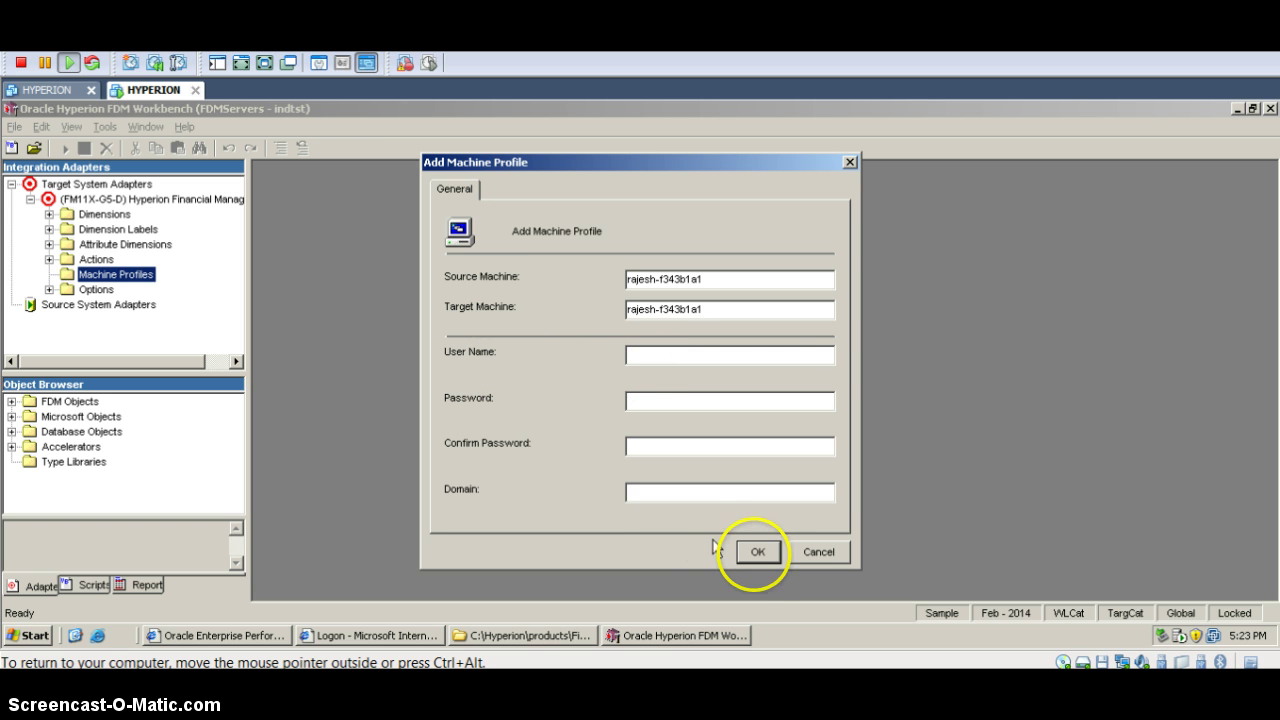
click(768, 564)
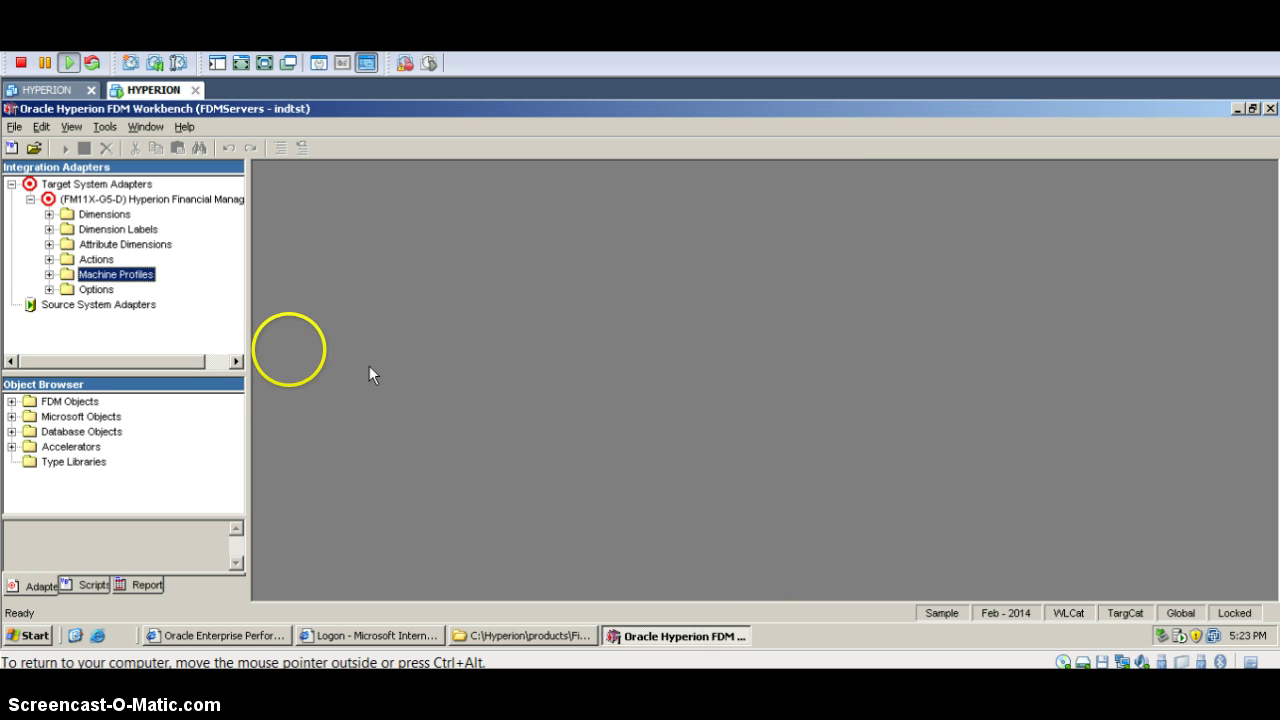